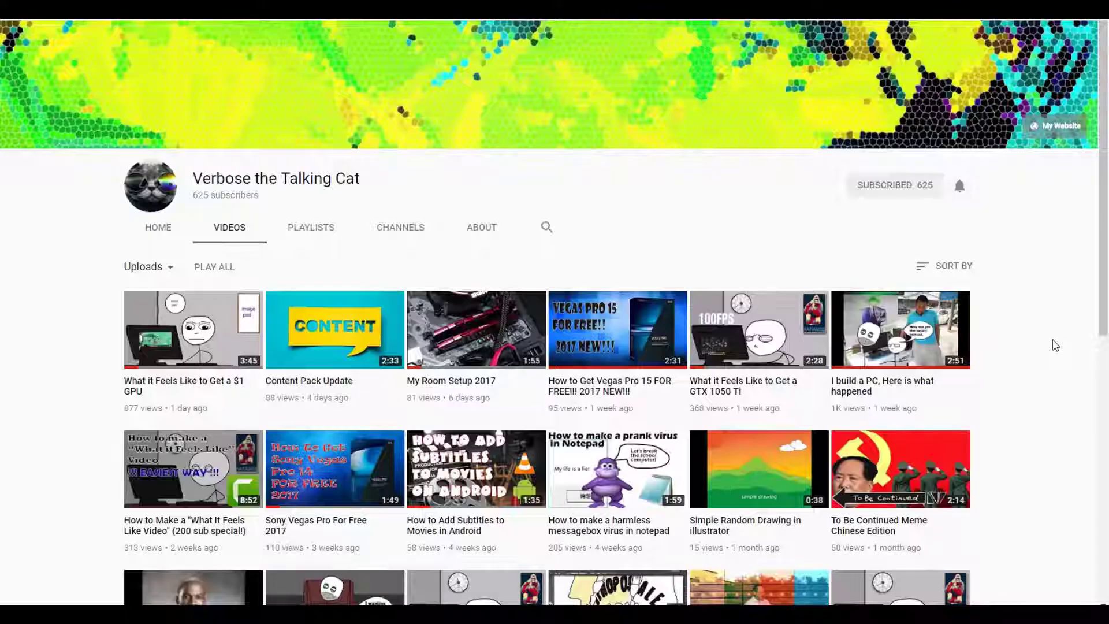
# Step: Turn on notifications for the subscribed YouTube channel using the bell next to SUBSCRIBED
pyautogui.click(952, 183)
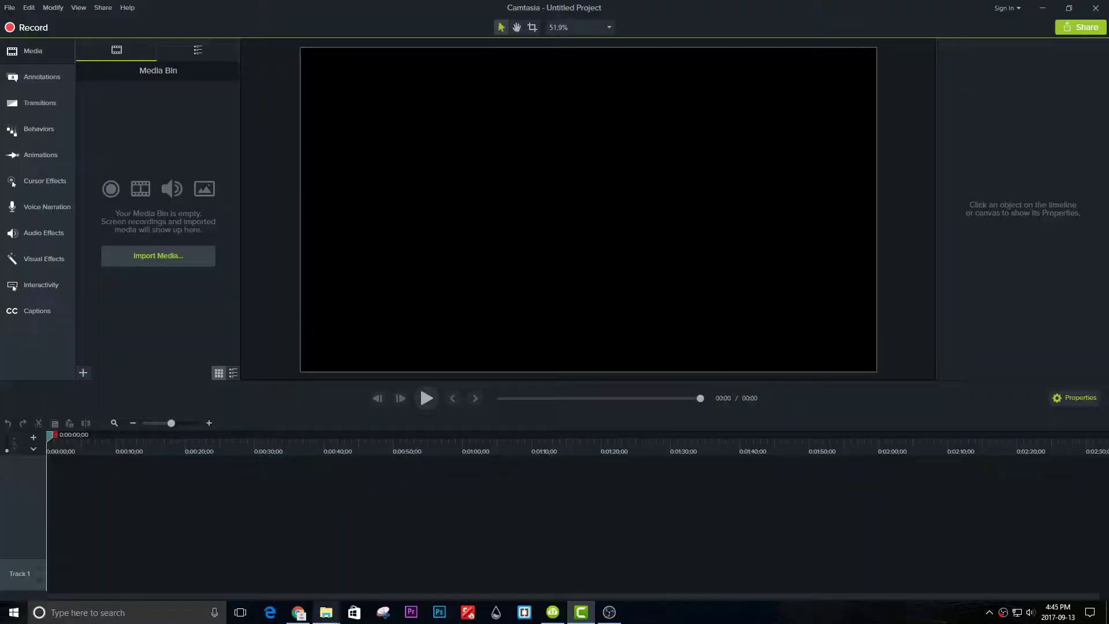
# Step: Bring the To be Continued Tutorial folder to the front
pyautogui.click(611, 613)
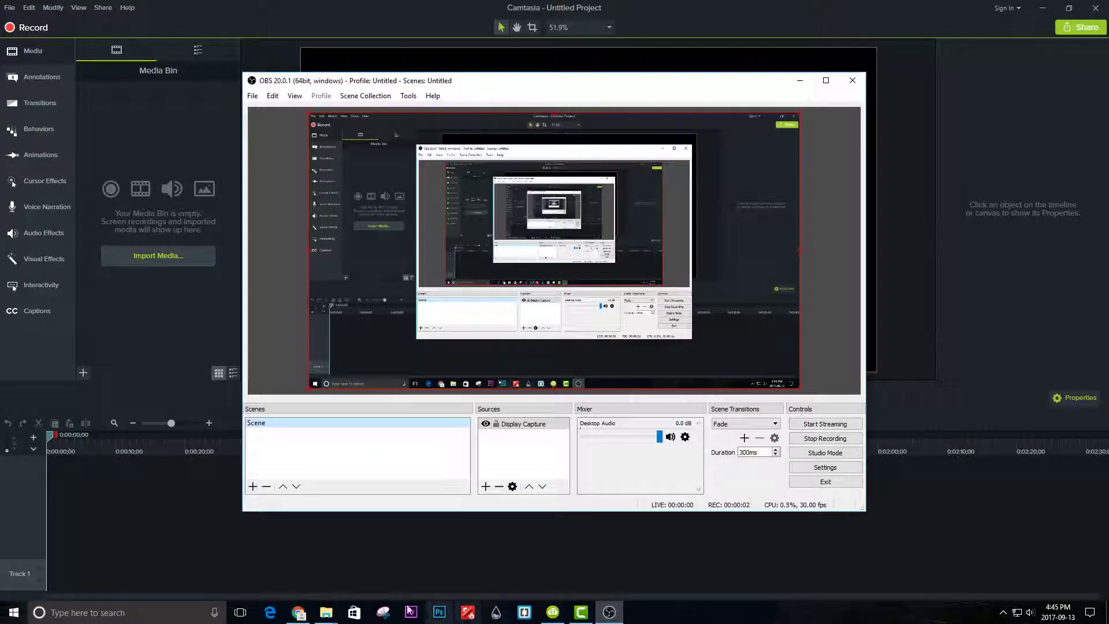
pyautogui.moveTo(327, 612)
pyautogui.click(316, 570)
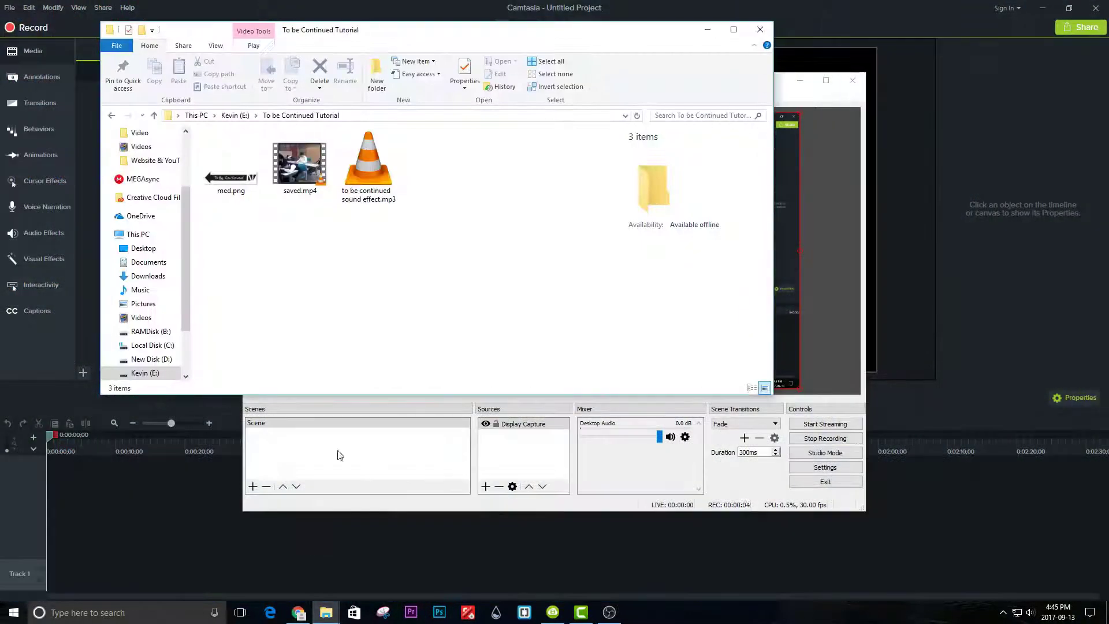
# Step: Preview saved.mp4 in VLC around 0:41, pause it and close VLC
pyautogui.doubleClick(318, 179)
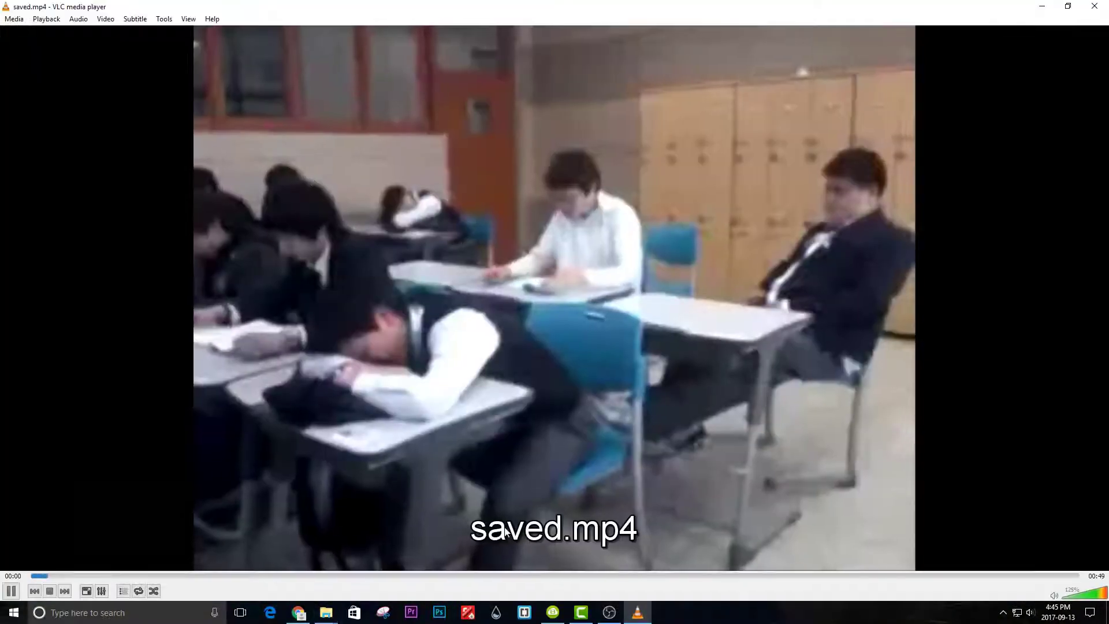
pyautogui.click(918, 576)
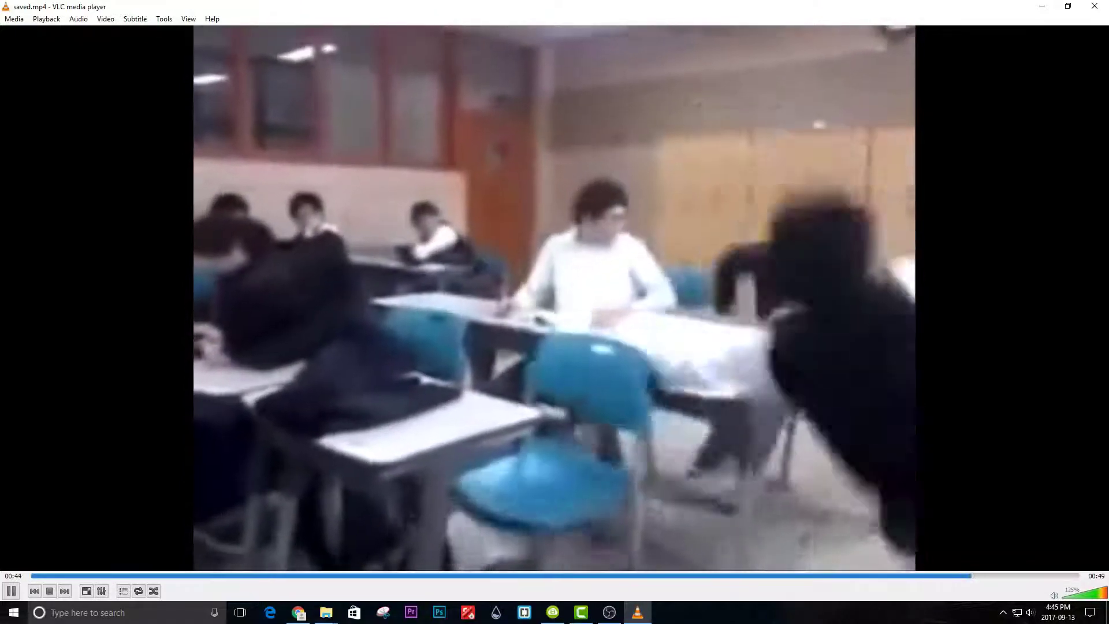
pyautogui.press('space')
pyautogui.hotkey('alt', 'F4')
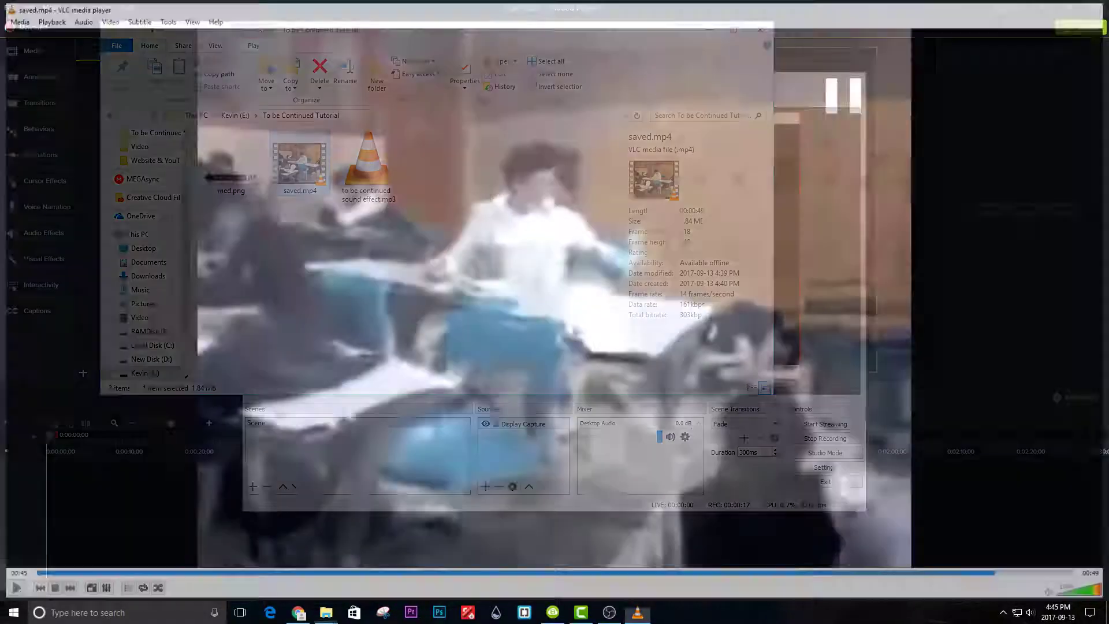
# Step: Add saved.mp4 to Track 1 at 0:00 and centre it on the canvas
pyautogui.moveTo(233, 360); pyautogui.dragTo(132, 561)
pyautogui.click(105, 500)
pyautogui.moveTo(170, 528); pyautogui.dragTo(71, 577)
pyautogui.moveTo(571, 229); pyautogui.dragTo(665, 324)
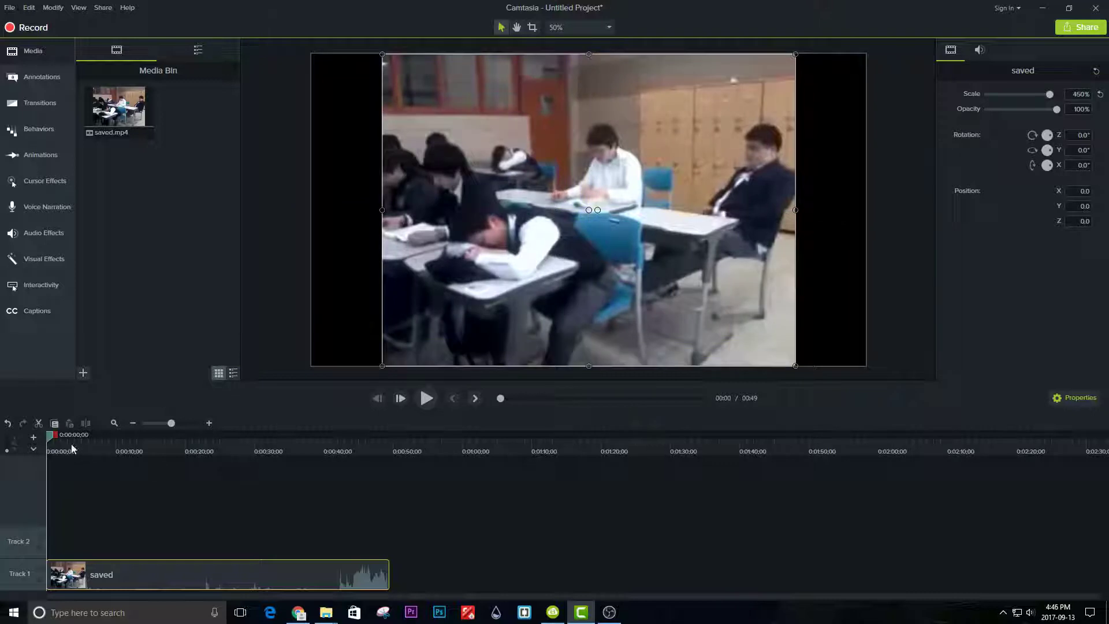
# Step: Scrub through the clip and park the playhead near 0:39
pyautogui.moveTo(55, 439); pyautogui.dragTo(218, 456)
pyautogui.click(52, 444)
pyautogui.moveTo(52, 441); pyautogui.dragTo(328, 491)
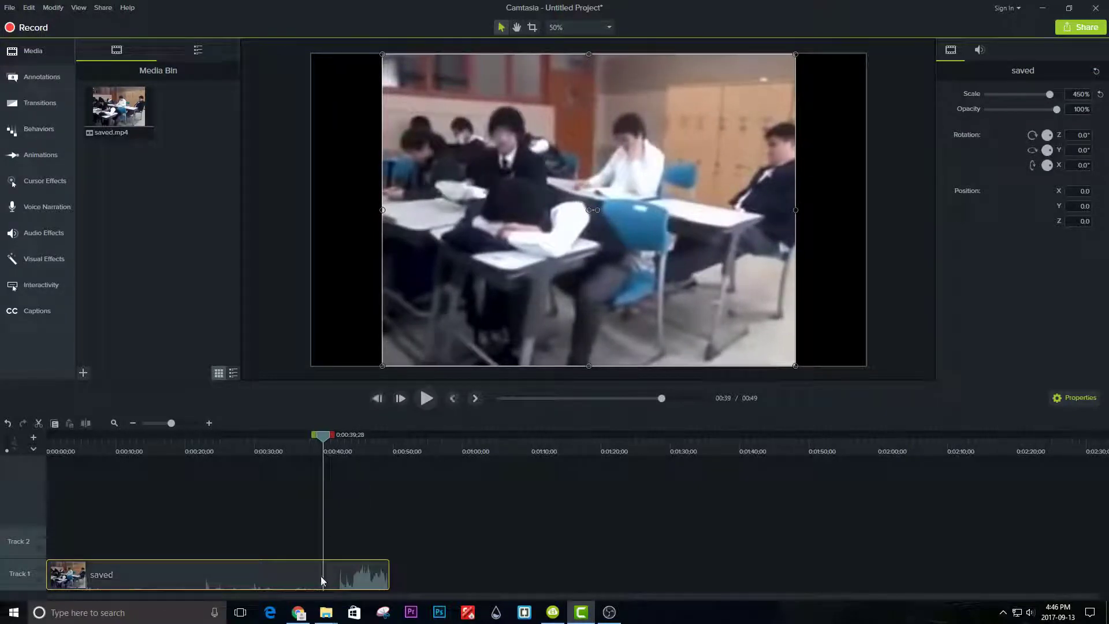
# Step: Split the clip at 0:39, delete the first part and move the rest to 0:00
pyautogui.press('s')
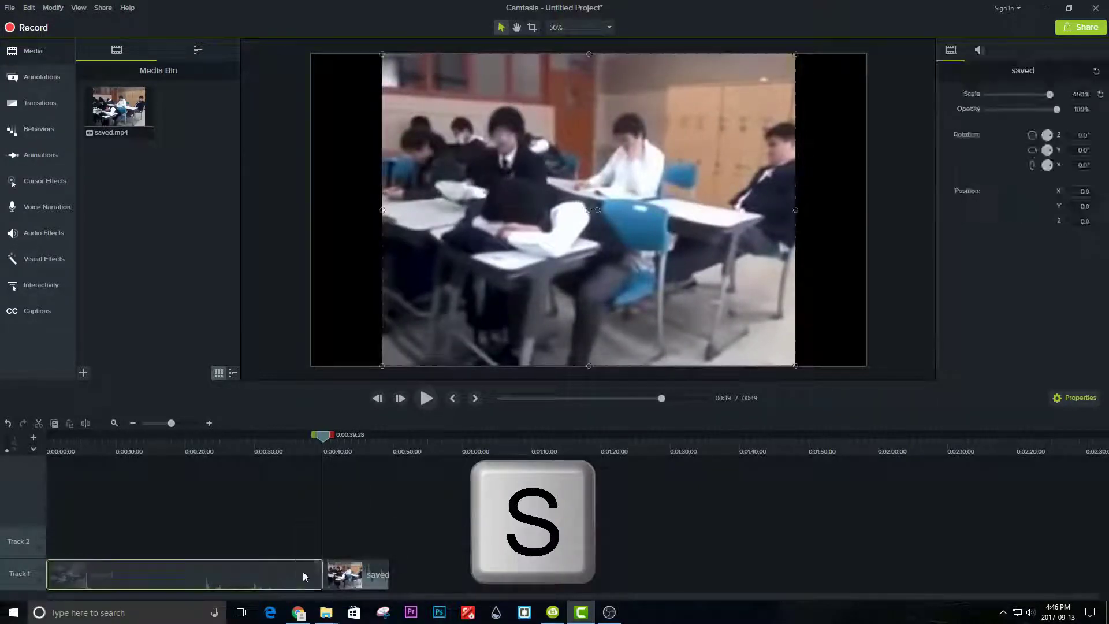
pyautogui.press('Delete')
pyautogui.moveTo(354, 573); pyautogui.dragTo(61, 560)
pyautogui.scroll(3, 117, 576)
pyautogui.scroll(1, 117, 576)
pyautogui.moveTo(549, 594); pyautogui.dragTo(87, 591)
# Step: Cut the clip at 0:06, delete the tail, and select the remaining clip
pyautogui.moveTo(102, 439); pyautogui.dragTo(299, 446)
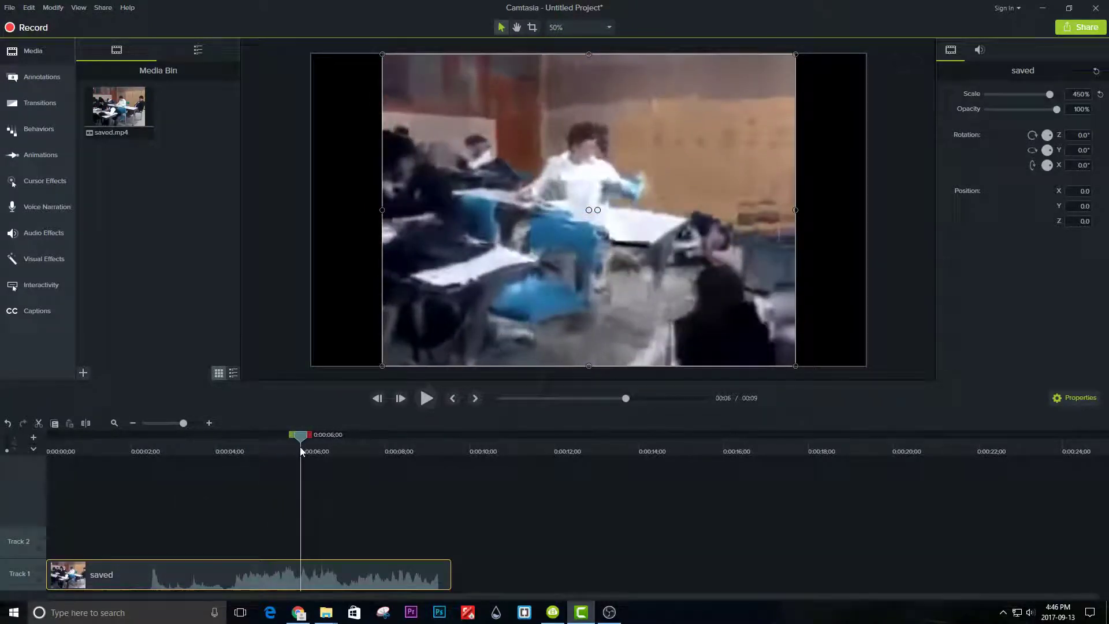
pyautogui.press('s')
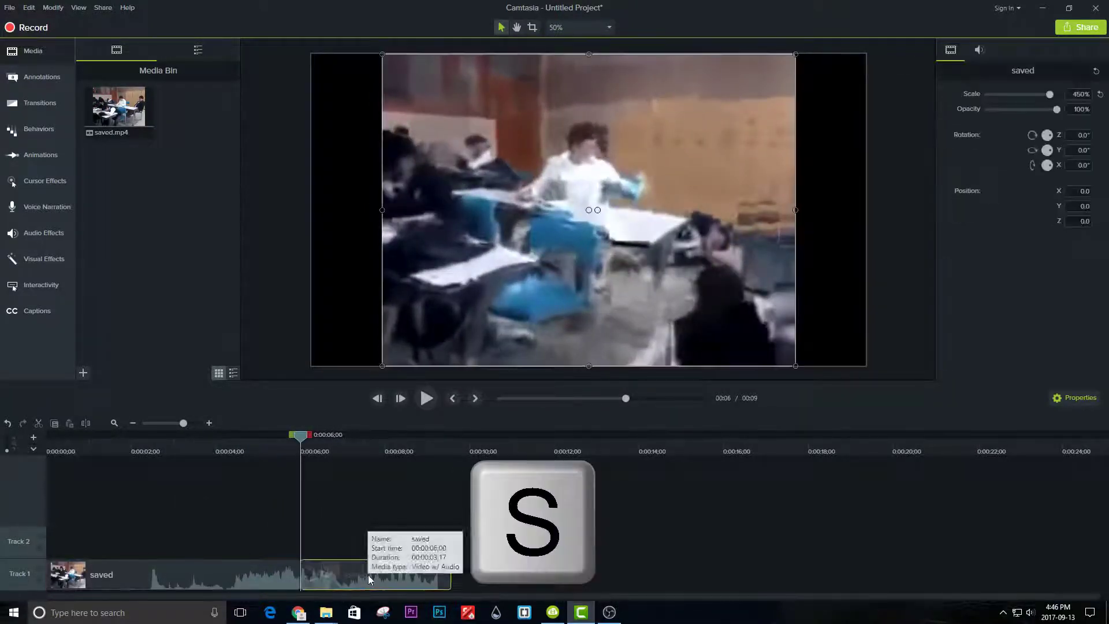
pyautogui.press('Delete')
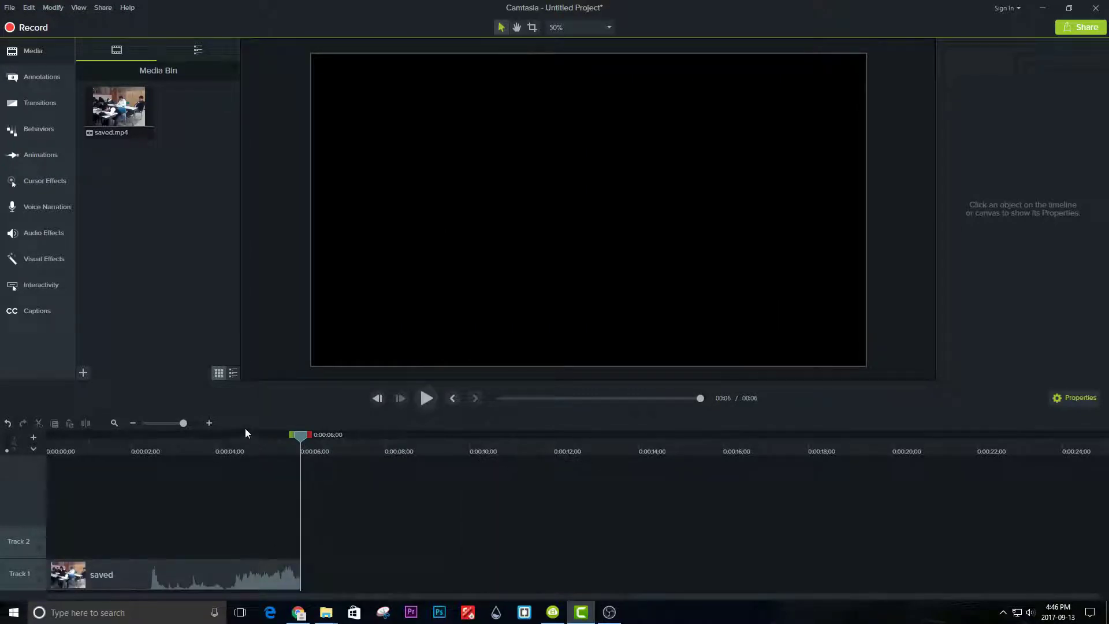
pyautogui.click(239, 436)
pyautogui.click(265, 580)
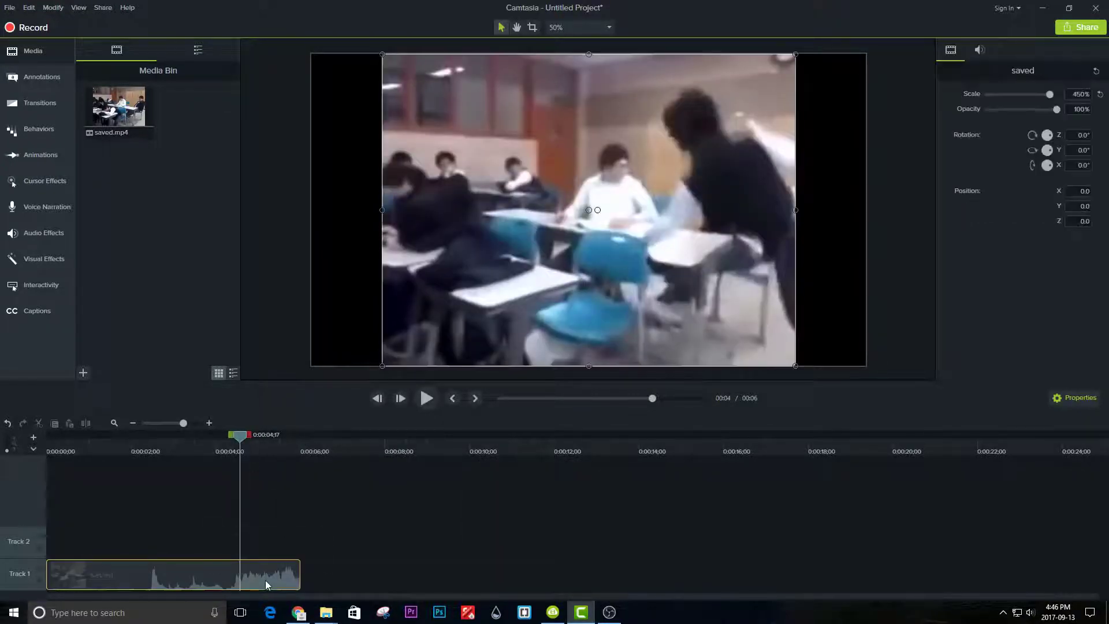
# Step: Separate the saved clip's audio from its video and delete the audio
pyautogui.rightClick(267, 581)
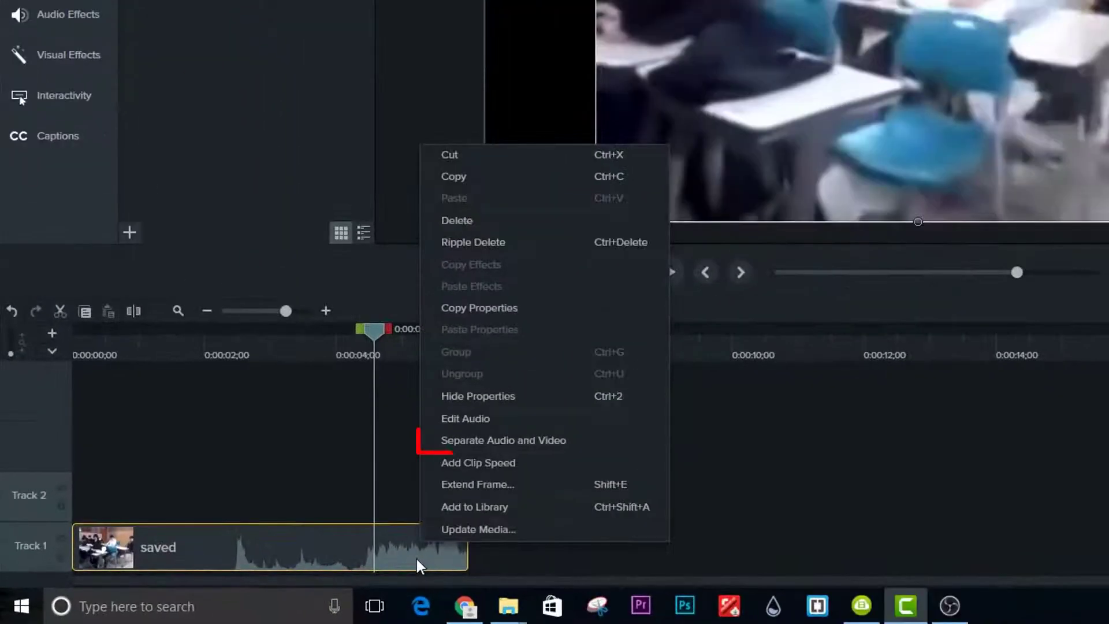
pyautogui.click(486, 437)
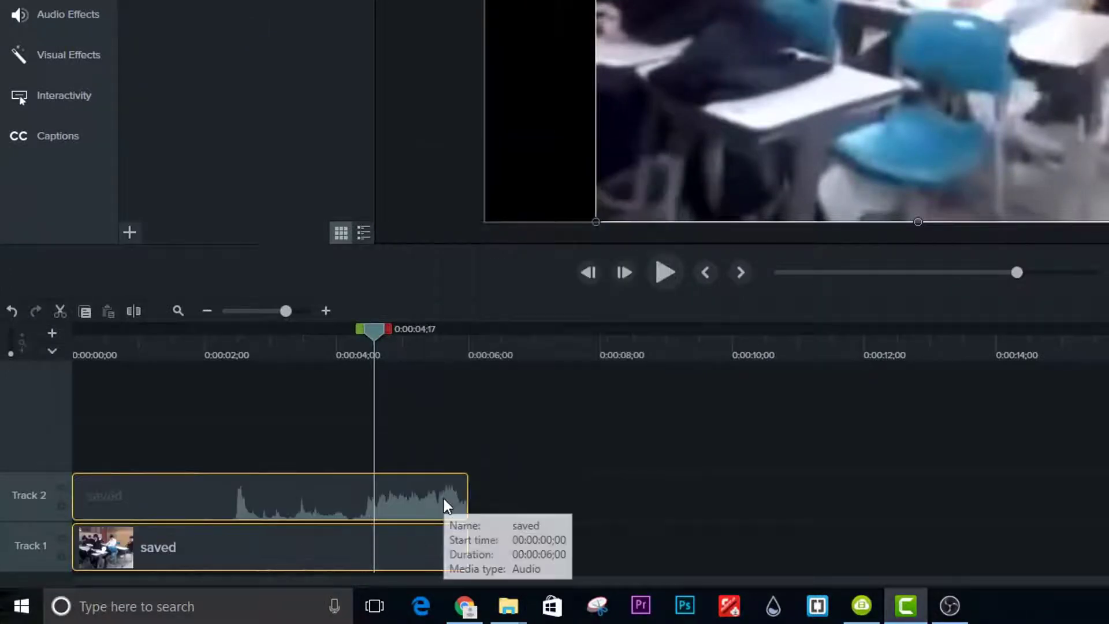
pyautogui.press('Delete')
# Step: Split the saved clip at 0:04;04 and delete the part after the cut
pyautogui.moveTo(379, 330); pyautogui.dragTo(246, 353)
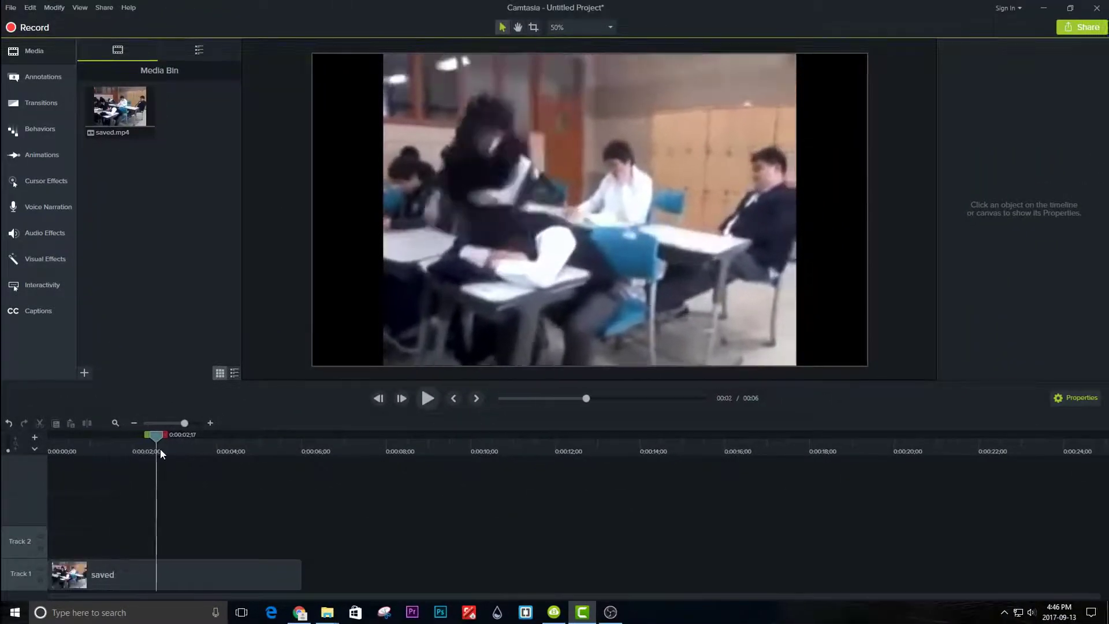
pyautogui.moveTo(160, 450); pyautogui.dragTo(227, 462)
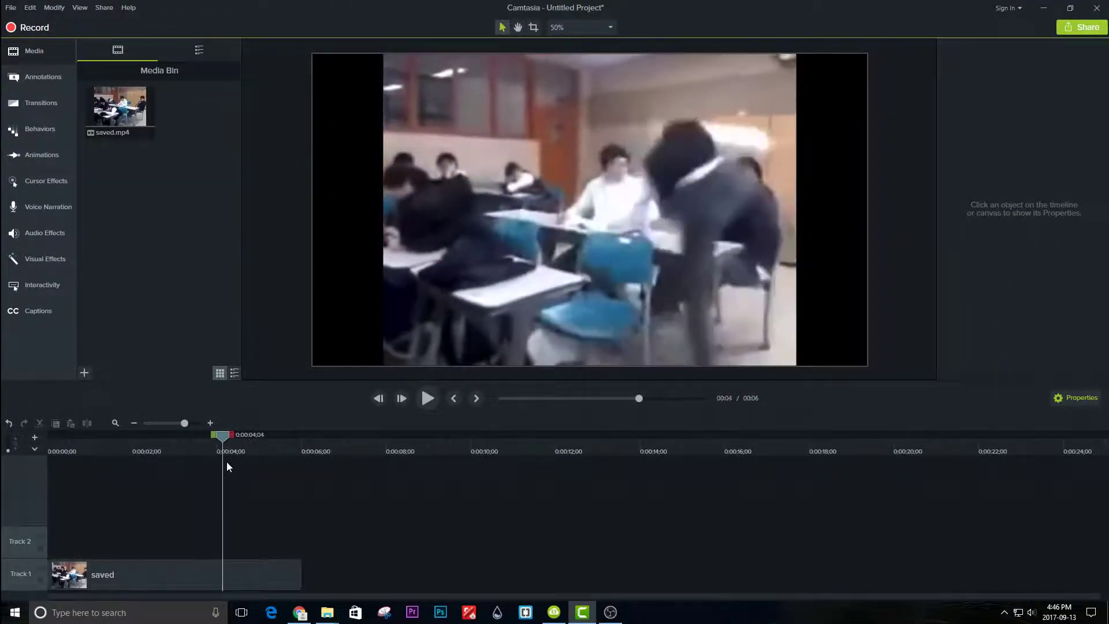
pyautogui.click(233, 581)
pyautogui.press('s')
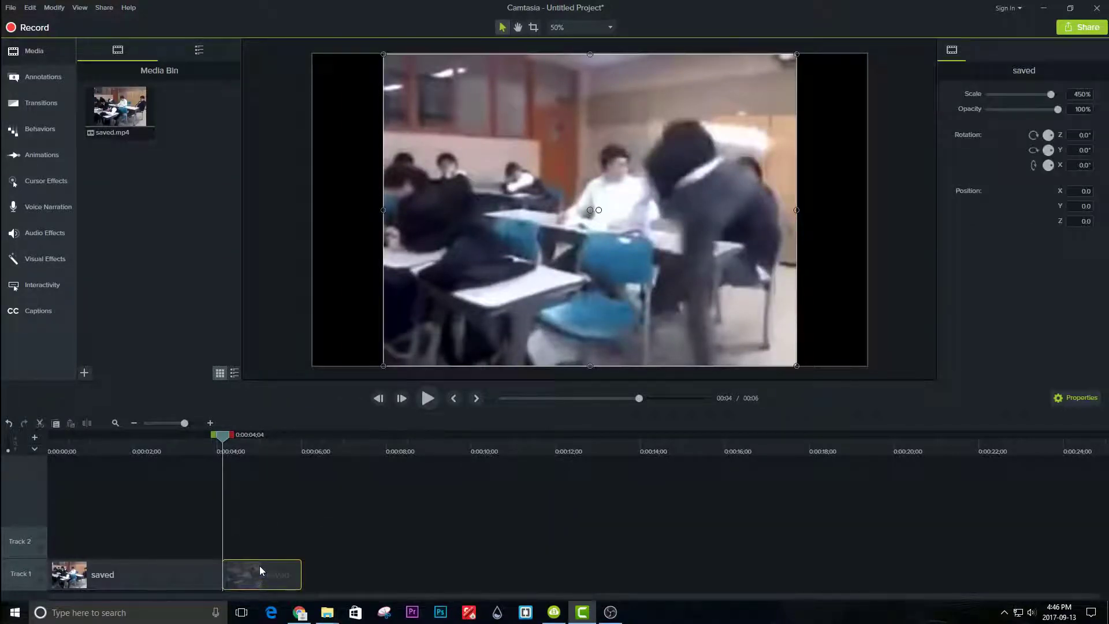
pyautogui.press('Delete')
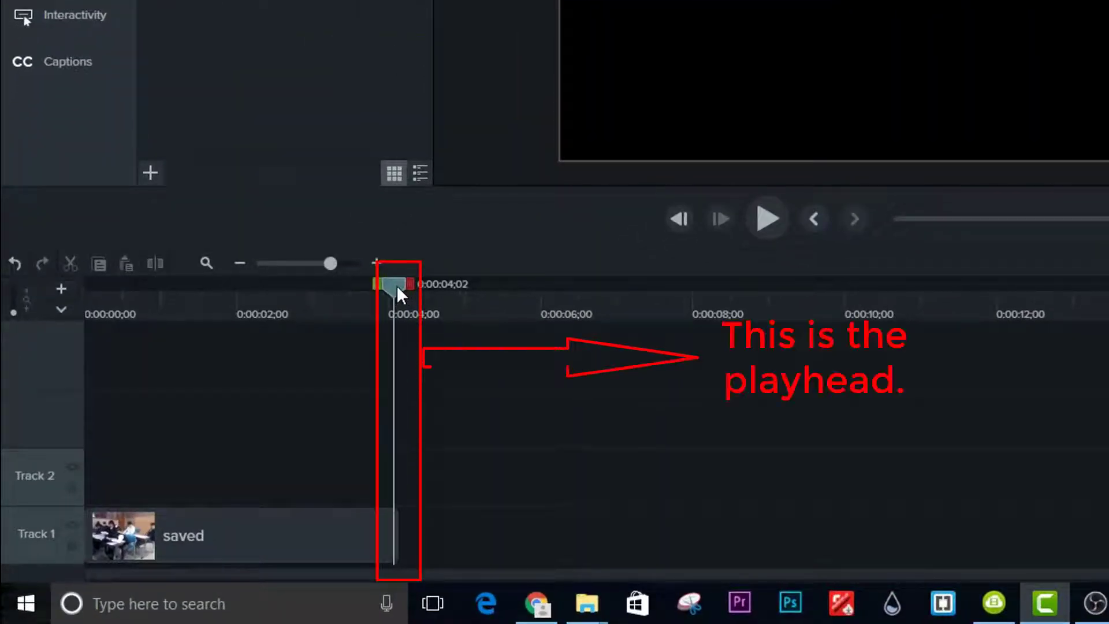
# Step: Extend the clip's last frame by 5 seconds and play back from 0:03 to check the freeze
pyautogui.moveTo(223, 439); pyautogui.dragTo(216, 528)
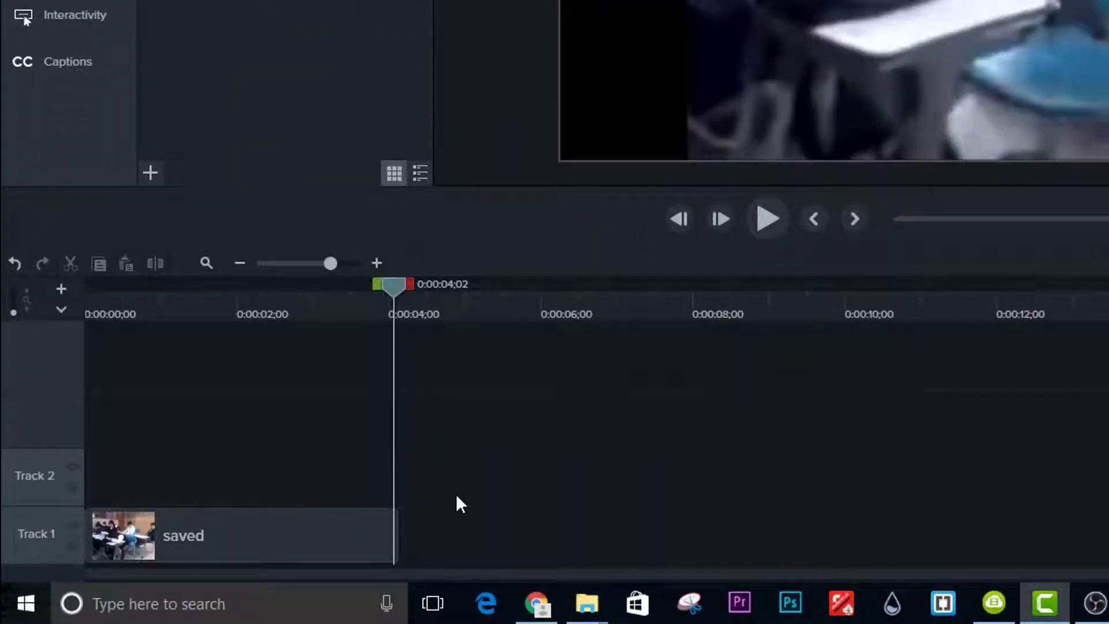
pyautogui.click(720, 222)
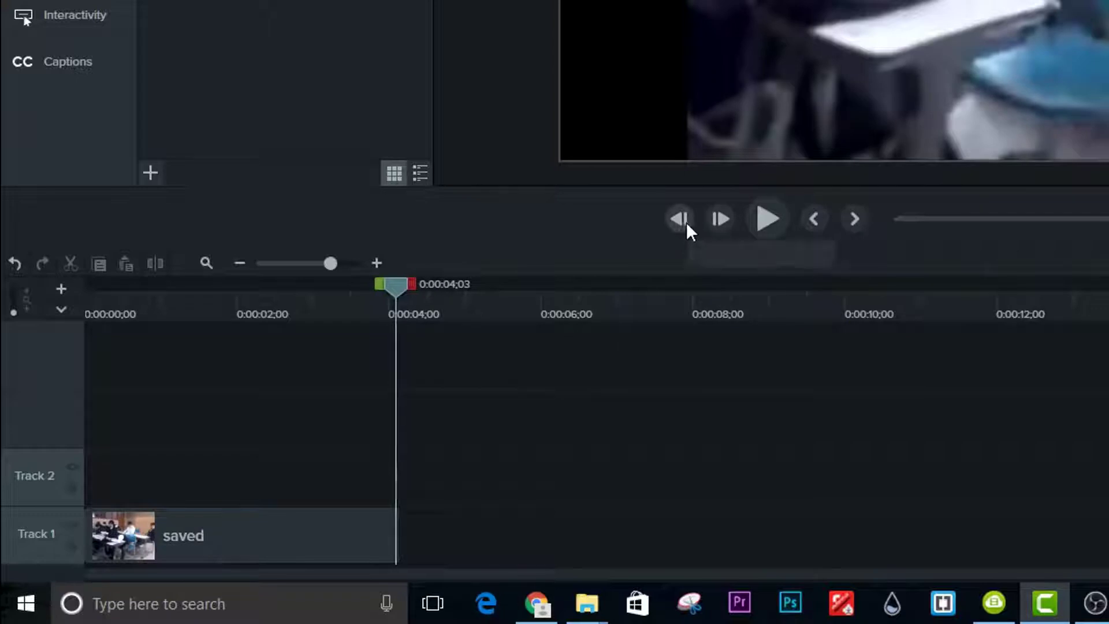
pyautogui.rightClick(358, 539)
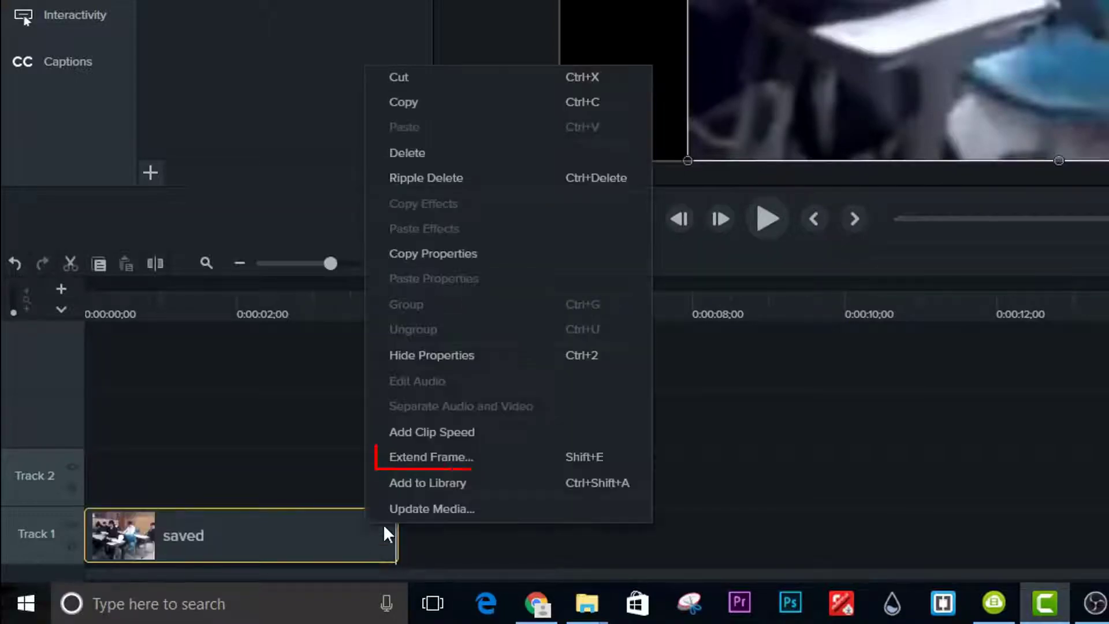
pyautogui.click(475, 456)
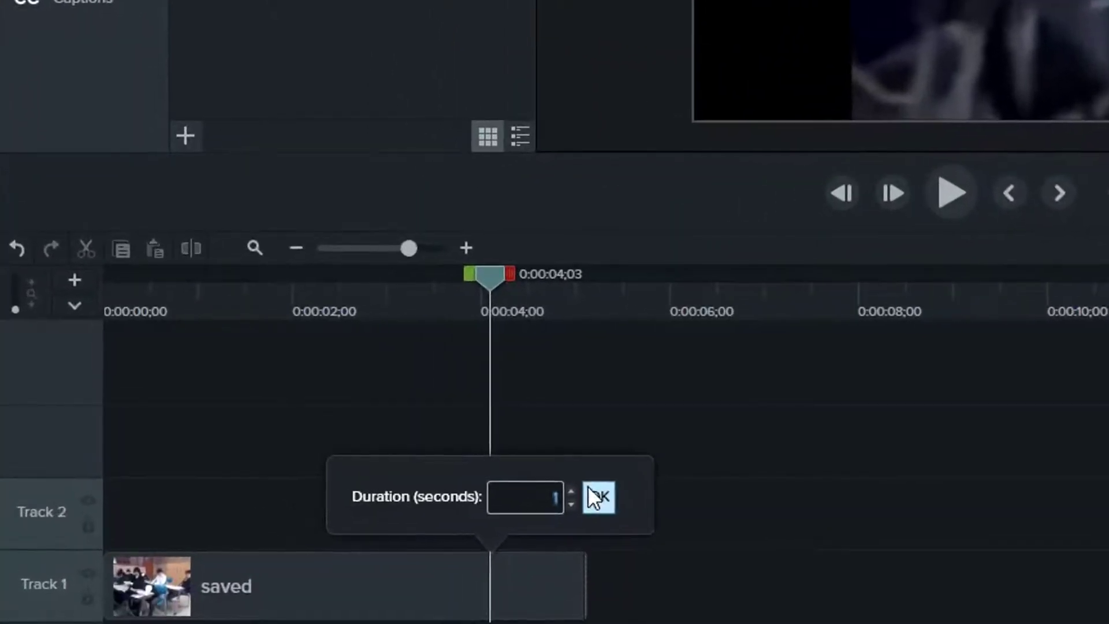
pyautogui.write('5')
pyautogui.press('Return')
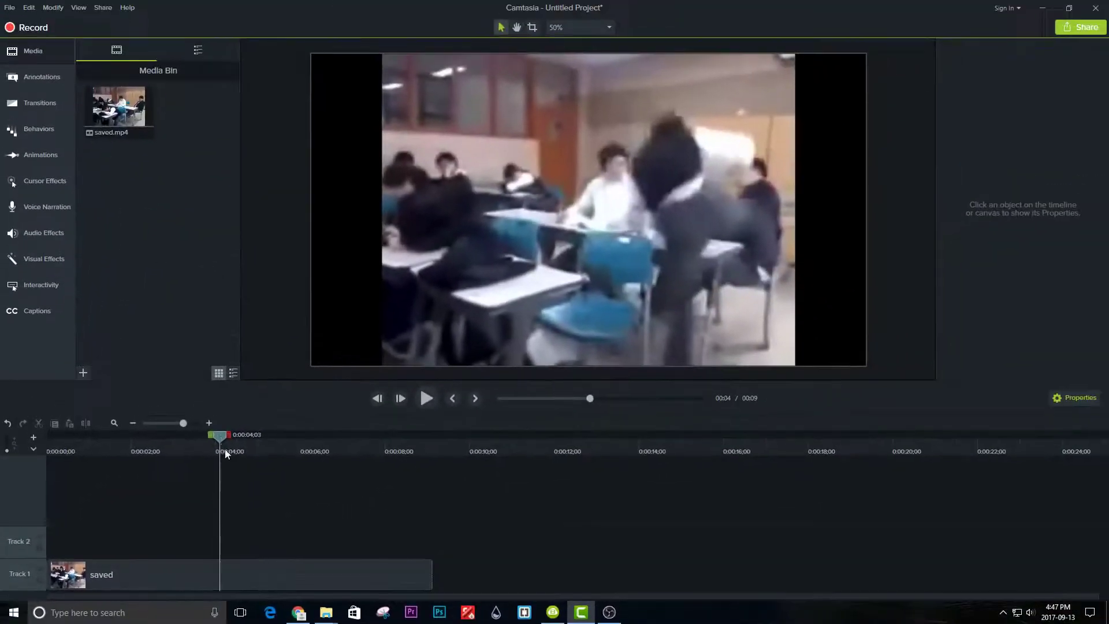
pyautogui.moveTo(488, 275); pyautogui.dragTo(418, 282)
pyautogui.press('space')
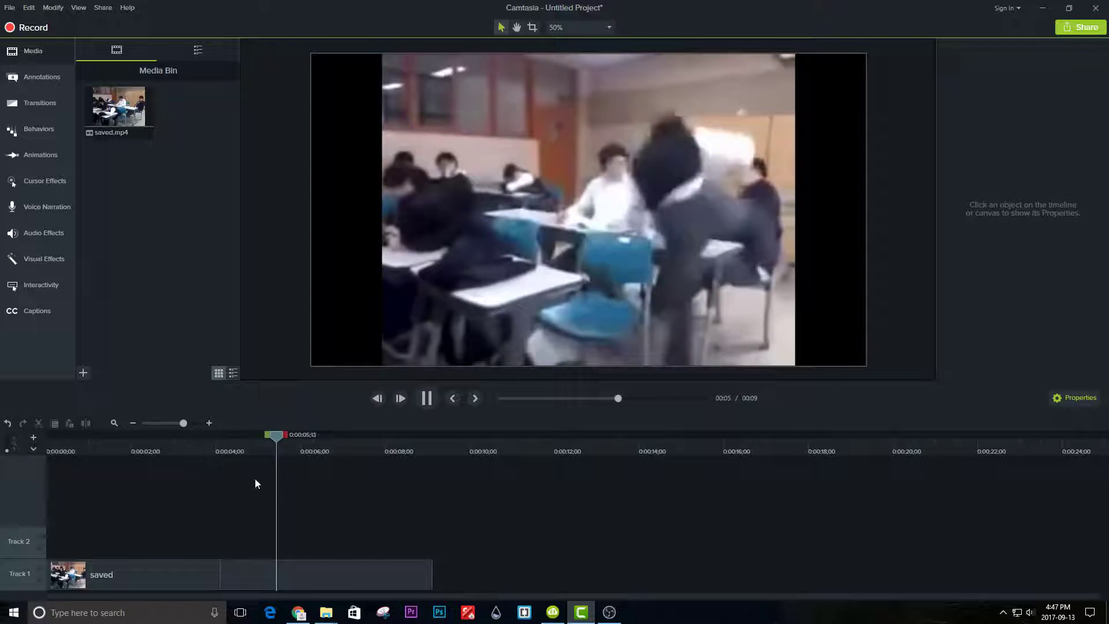
pyautogui.click(310, 569)
# Step: Split the saved clip at 0:04;04 and select the second piece
pyautogui.moveTo(316, 448); pyautogui.dragTo(223, 466)
pyautogui.press('s')
pyautogui.click(261, 565)
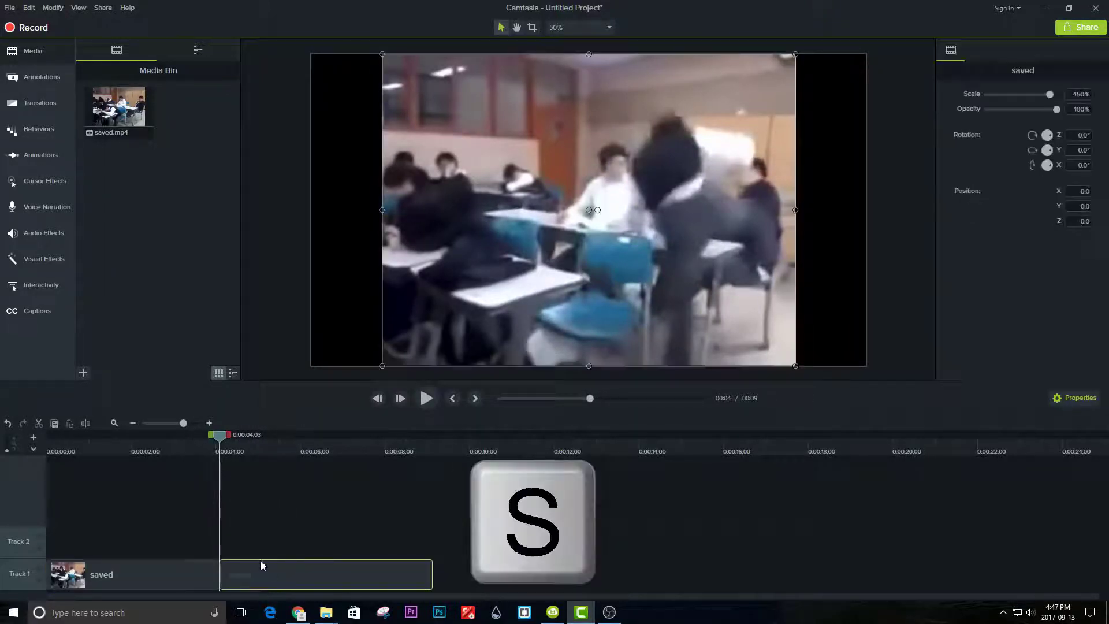
pyautogui.moveTo(219, 436); pyautogui.dragTo(317, 436)
# Step: Apply Color Adjustment (Saturation -67, Contrast 89, Brightness 2) to the second clip, then add 'to be continued sound effect.mp3' to Track 2
pyautogui.click(45, 260)
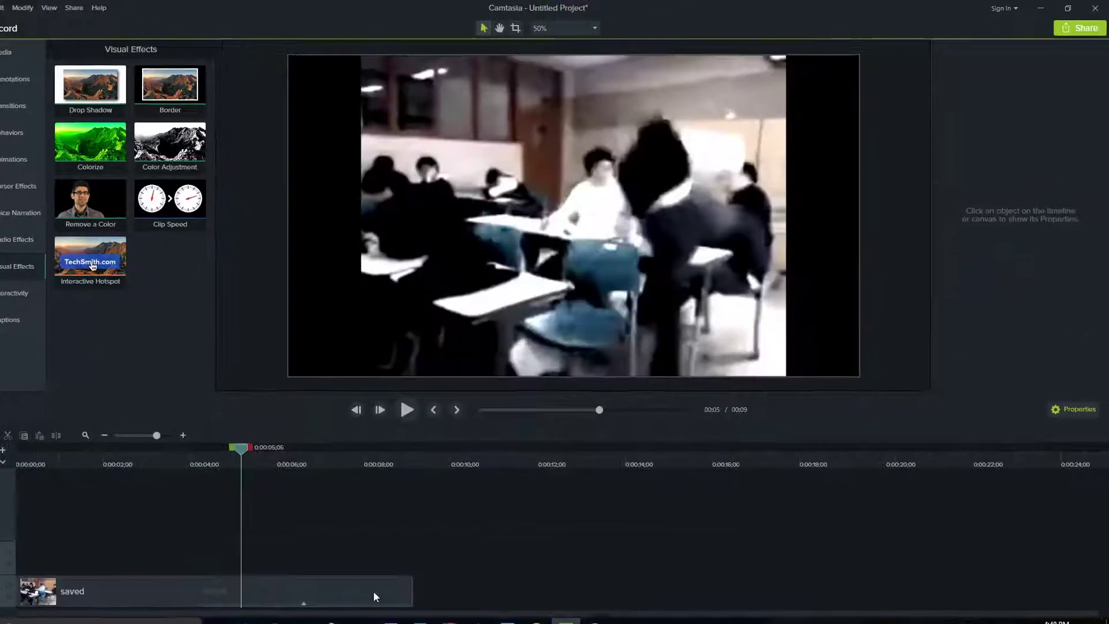
pyautogui.click(369, 580)
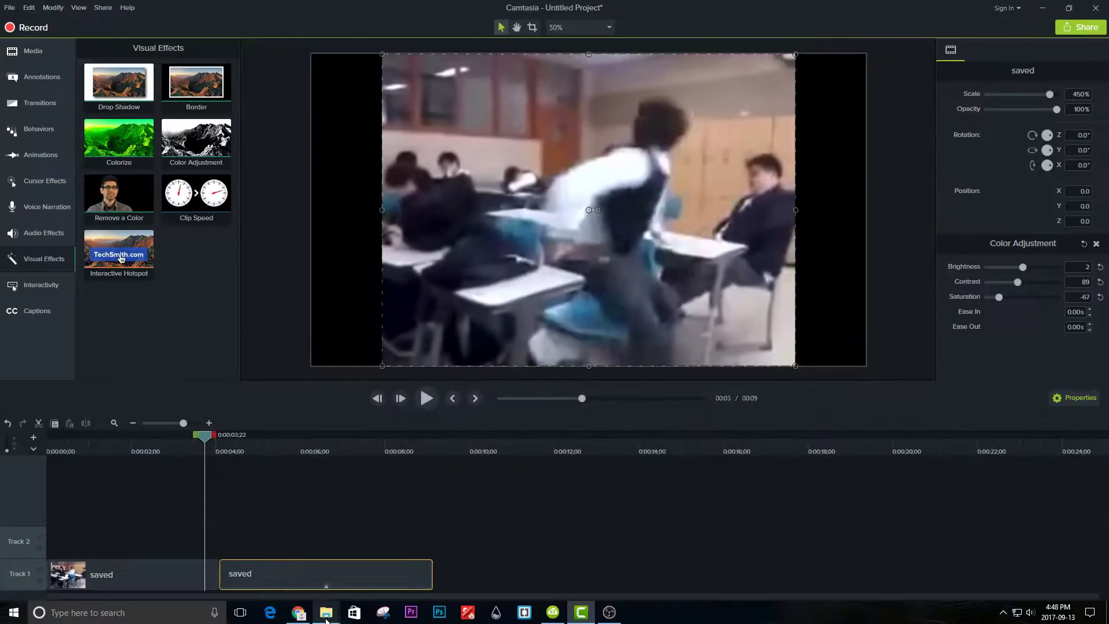
pyautogui.moveTo(325, 618)
pyautogui.click(326, 563)
pyautogui.moveTo(385, 180); pyautogui.dragTo(295, 542)
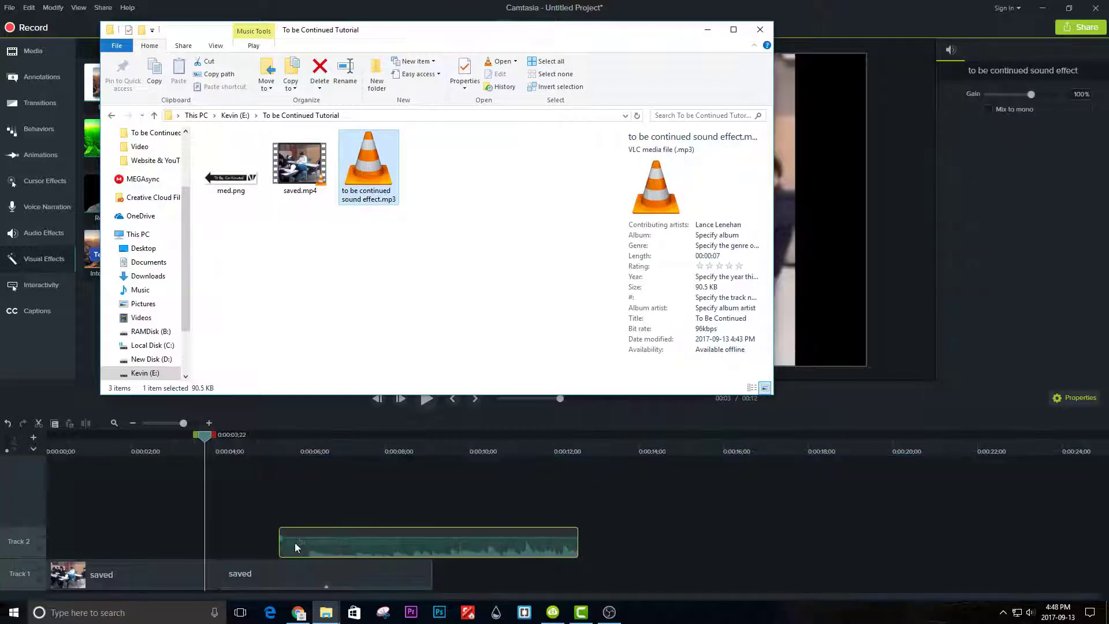
# Step: Raise the sound effect's volume to about 153% and play it back
pyautogui.moveTo(398, 537); pyautogui.dragTo(594, 551)
pyautogui.click(431, 442)
pyautogui.press('space')
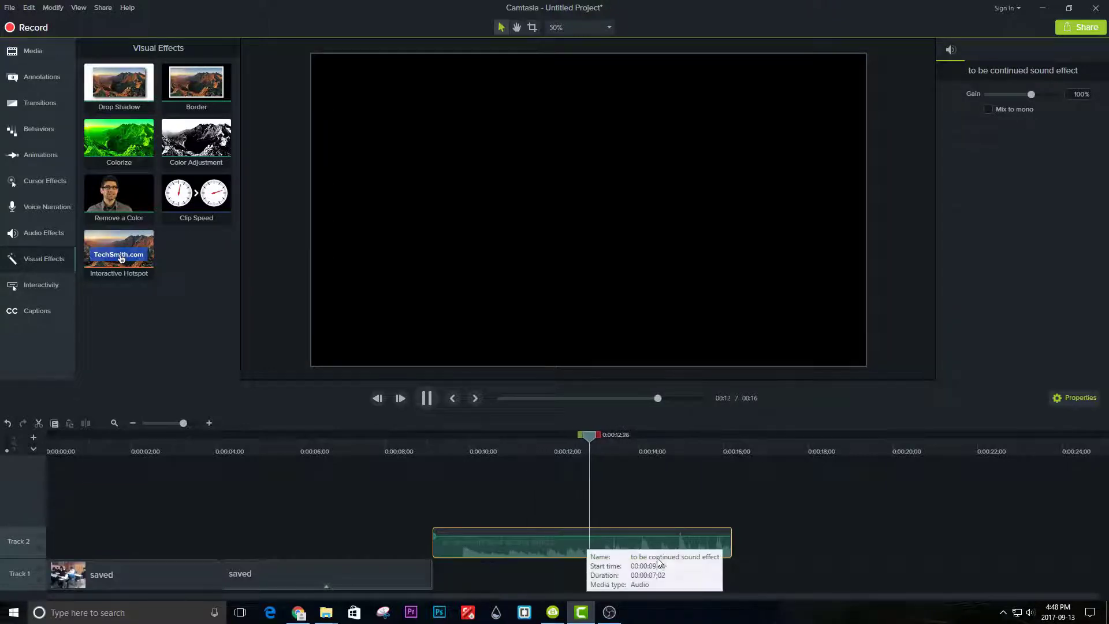
pyautogui.press('space')
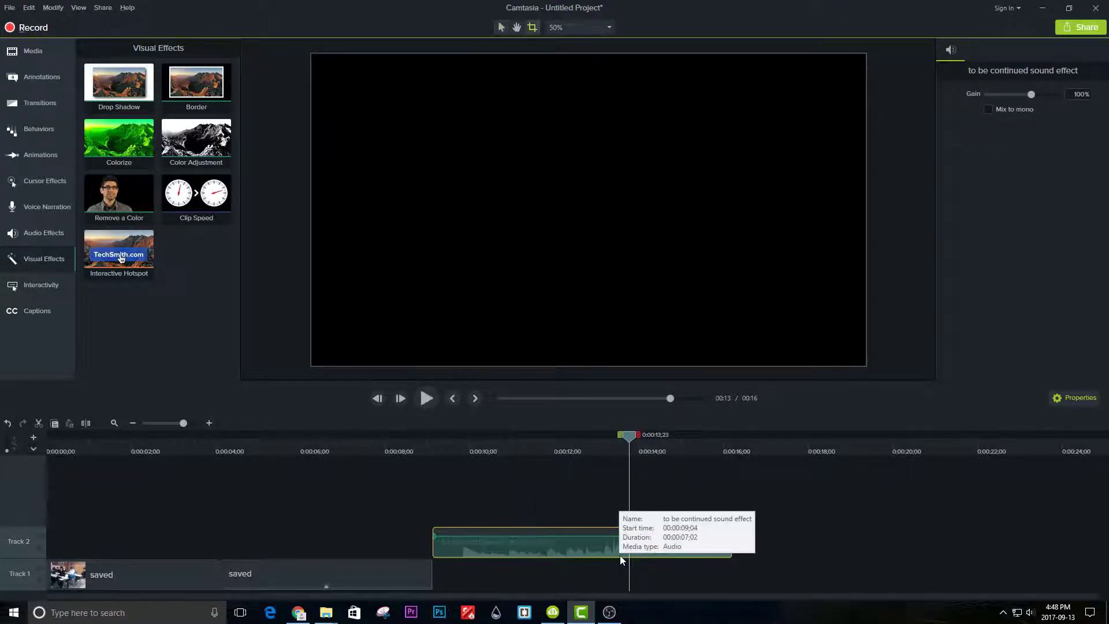
# Step: Split the sound effect at 0:00:13;11
pyautogui.moveTo(629, 434)
pyautogui.mouseDown()
pyautogui.moveTo(604, 435)
pyautogui.moveTo(613, 444)
pyautogui.mouseUp()
pyautogui.press('space')
pyautogui.press('space')
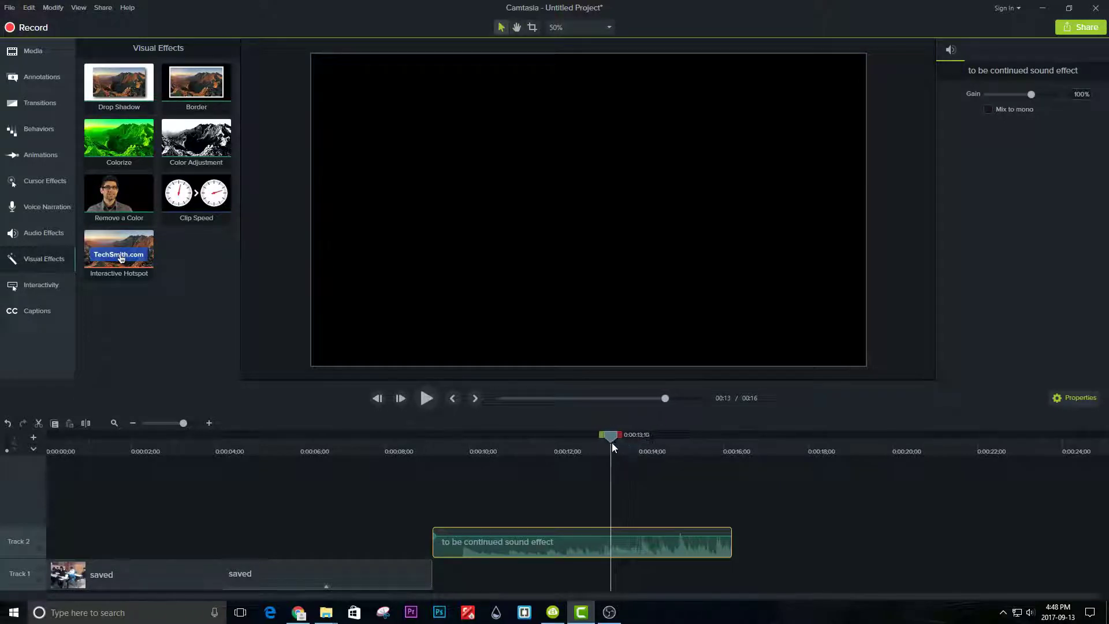
pyautogui.press('space')
pyautogui.press('space')
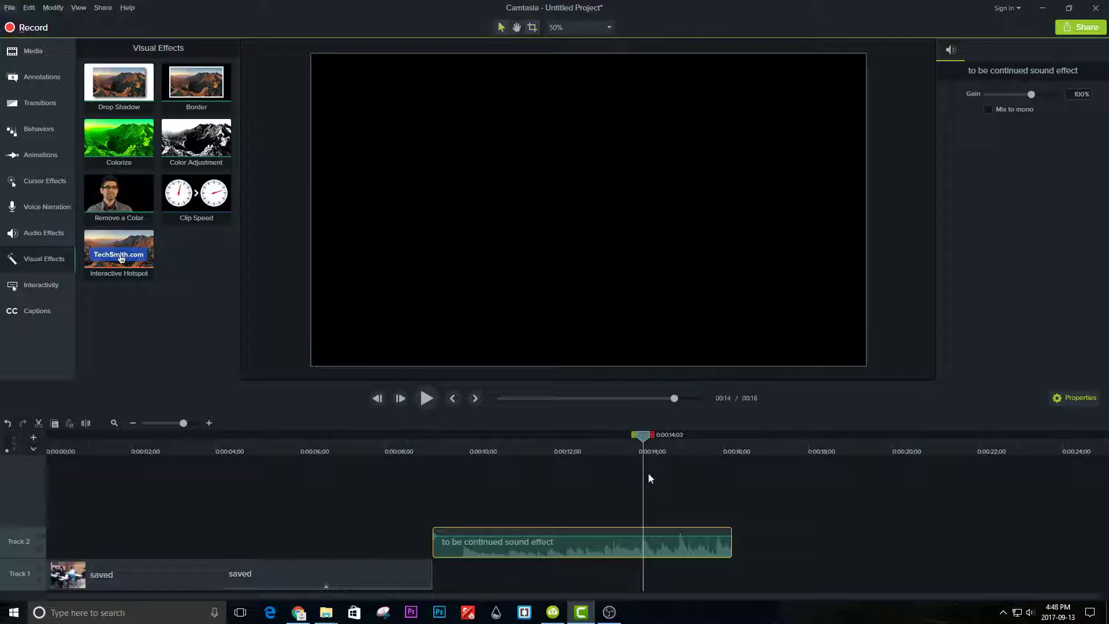
pyautogui.click(616, 502)
pyautogui.scroll(1, 615, 502)
pyautogui.moveTo(904, 456); pyautogui.dragTo(837, 459)
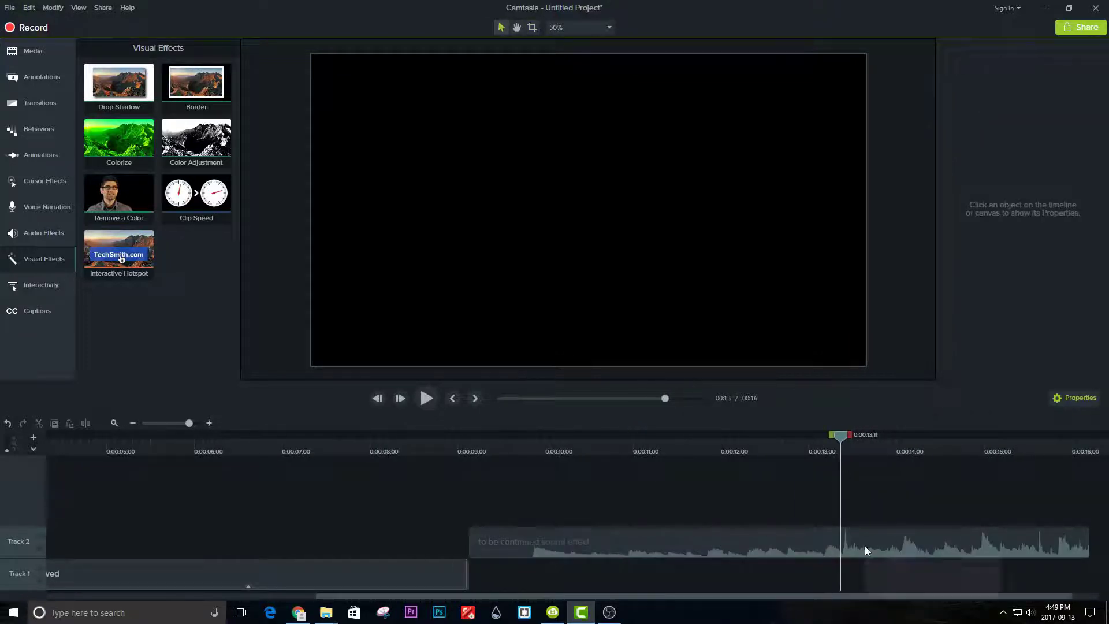
pyautogui.press('s')
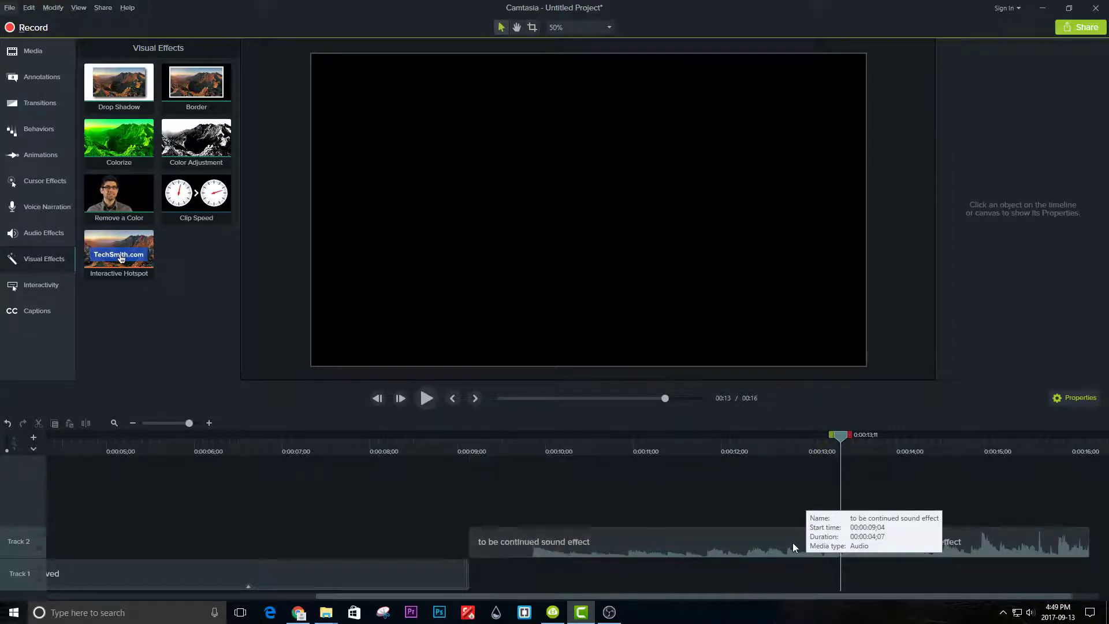
# Step: Move both sound pieces to the timeline start, one at about 4 seconds
pyautogui.scroll(-2, 587, 486)
pyautogui.click(532, 540)
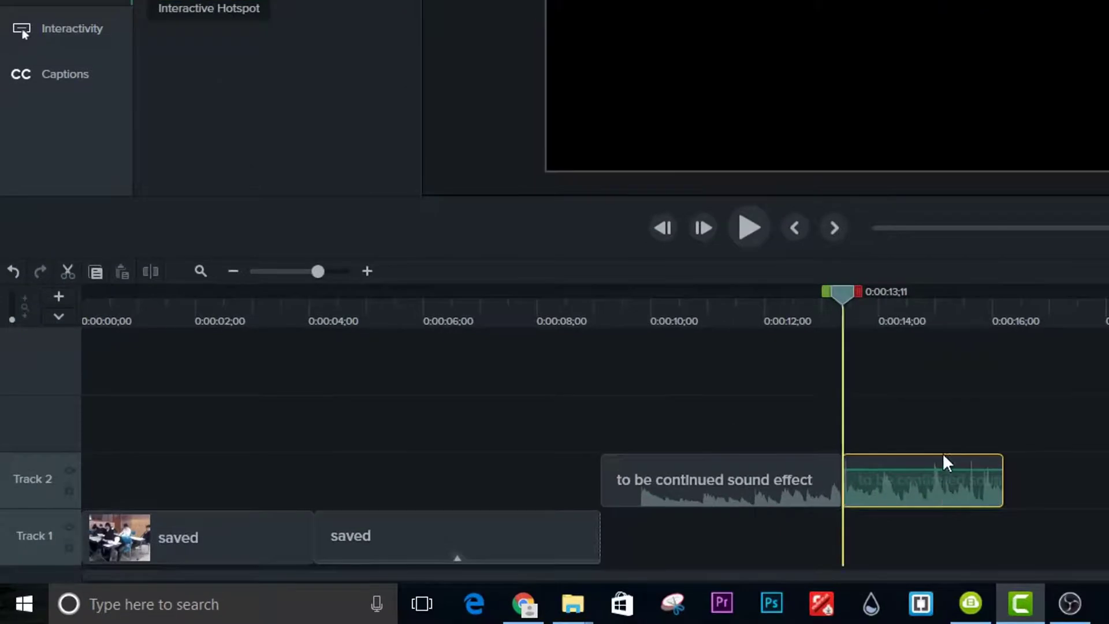
pyautogui.moveTo(942, 456); pyautogui.dragTo(422, 492)
pyautogui.moveTo(723, 476); pyautogui.dragTo(246, 491)
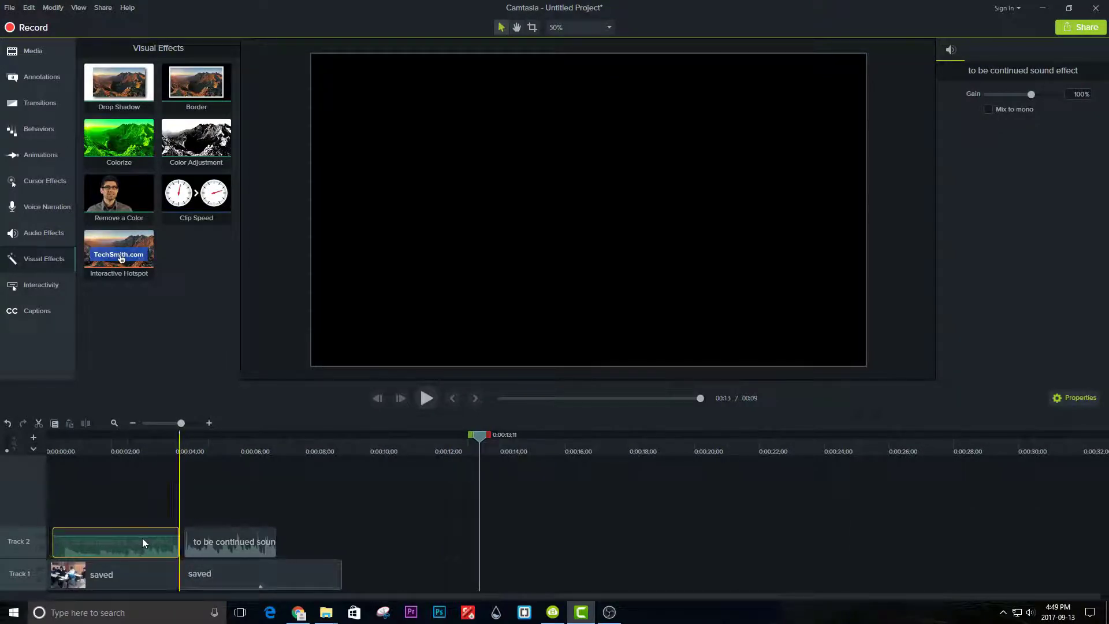
# Step: Swap the order of the two sound pieces and play the edit from the start
pyautogui.moveTo(142, 538); pyautogui.dragTo(226, 538)
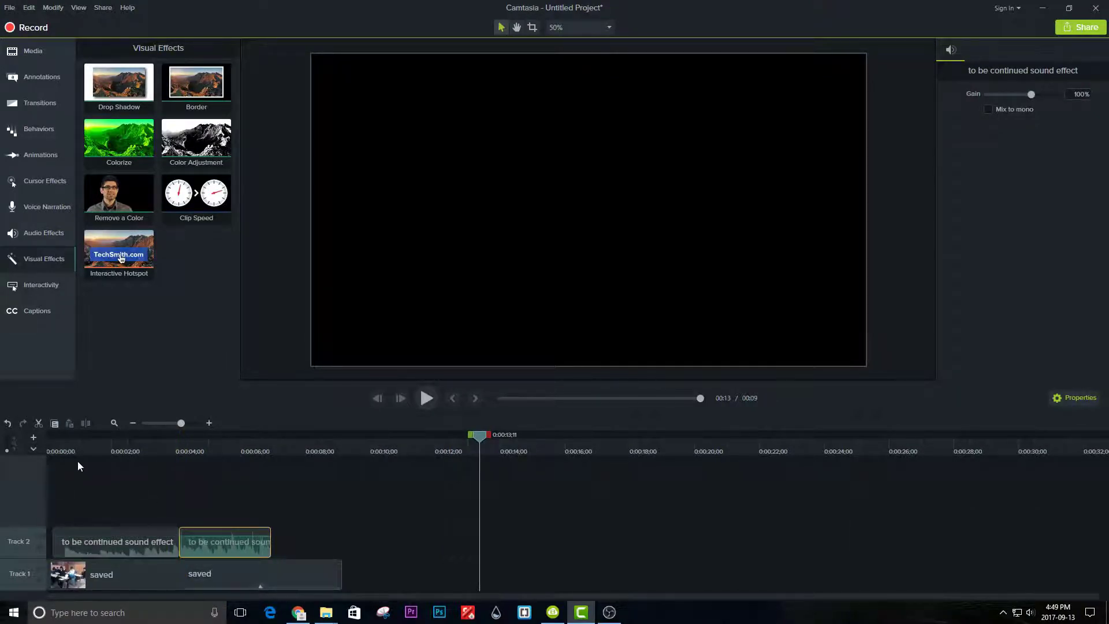
pyautogui.click(52, 433)
pyautogui.press('space')
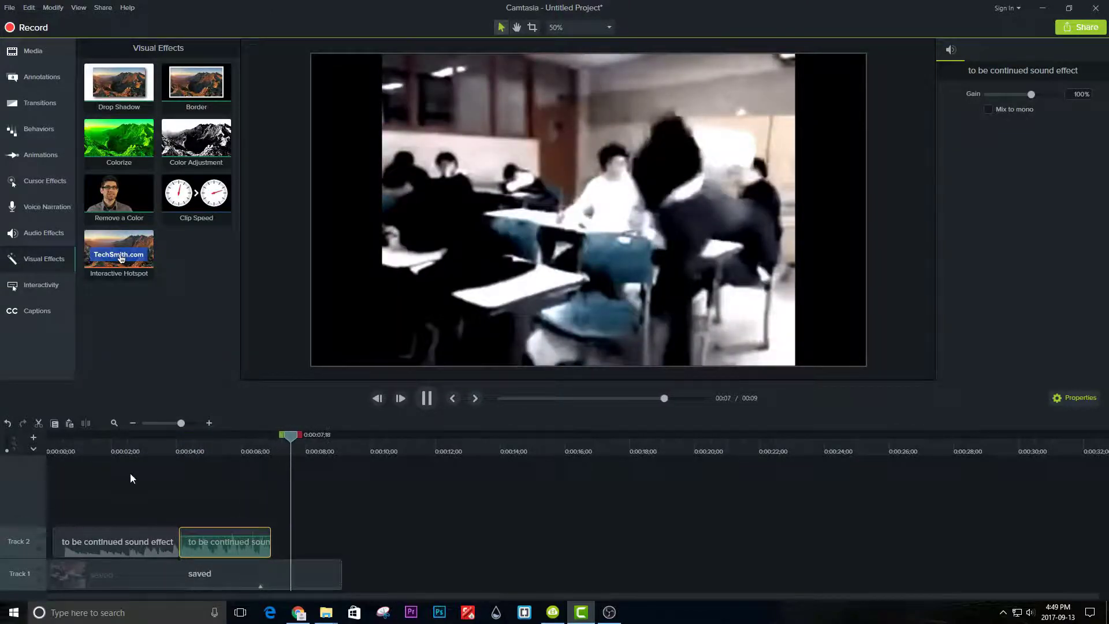
pyautogui.click(310, 431)
# Step: Shorten the second saved clip to about 3 seconds and add an audio point to the last sound piece
pyautogui.moveTo(342, 568); pyautogui.dragTo(270, 561)
pyautogui.moveTo(248, 453); pyautogui.dragTo(261, 440)
pyautogui.click(255, 539)
pyautogui.rightClick(255, 539)
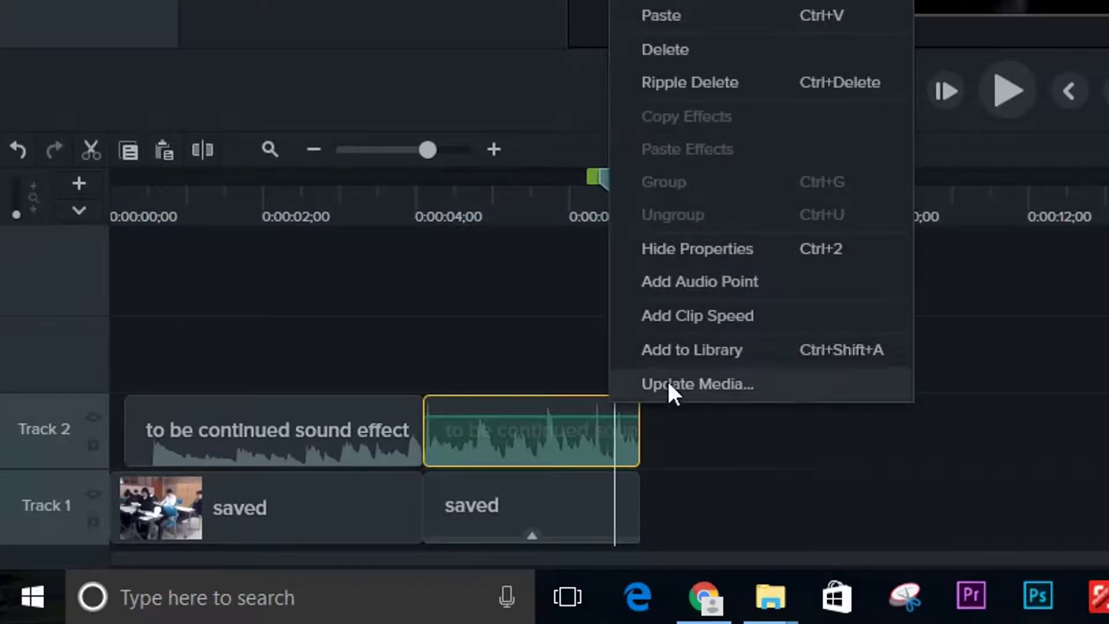
pyautogui.click(693, 283)
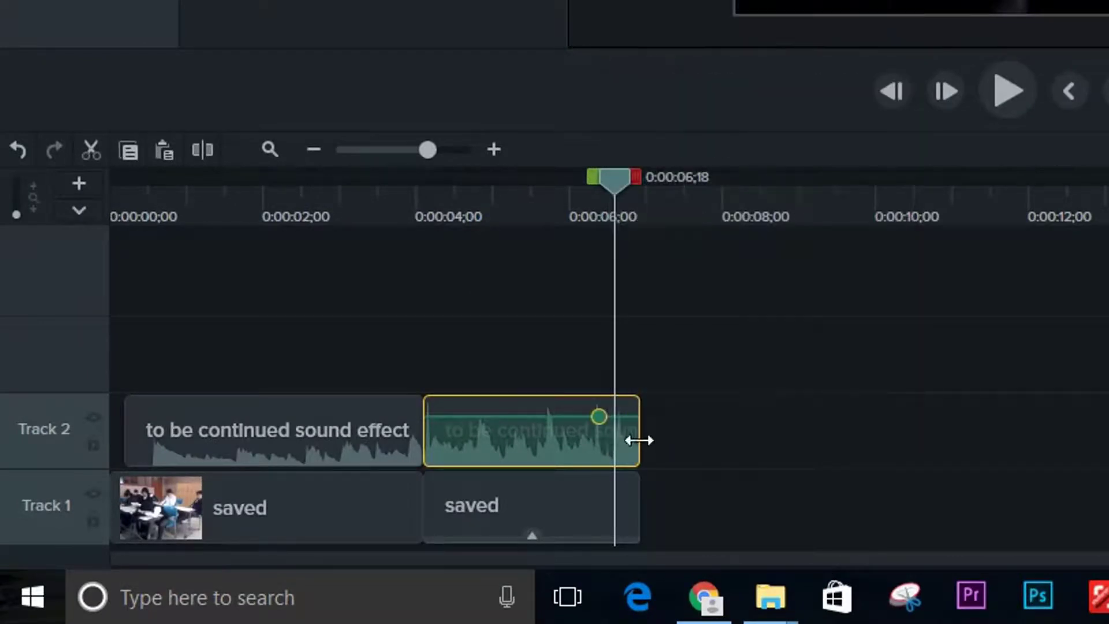
pyautogui.rightClick(598, 415)
pyautogui.click(695, 275)
# Step: Play the ending from about 5 seconds to check the fade-out
pyautogui.moveTo(615, 179); pyautogui.dragTo(505, 191)
pyautogui.press('space')
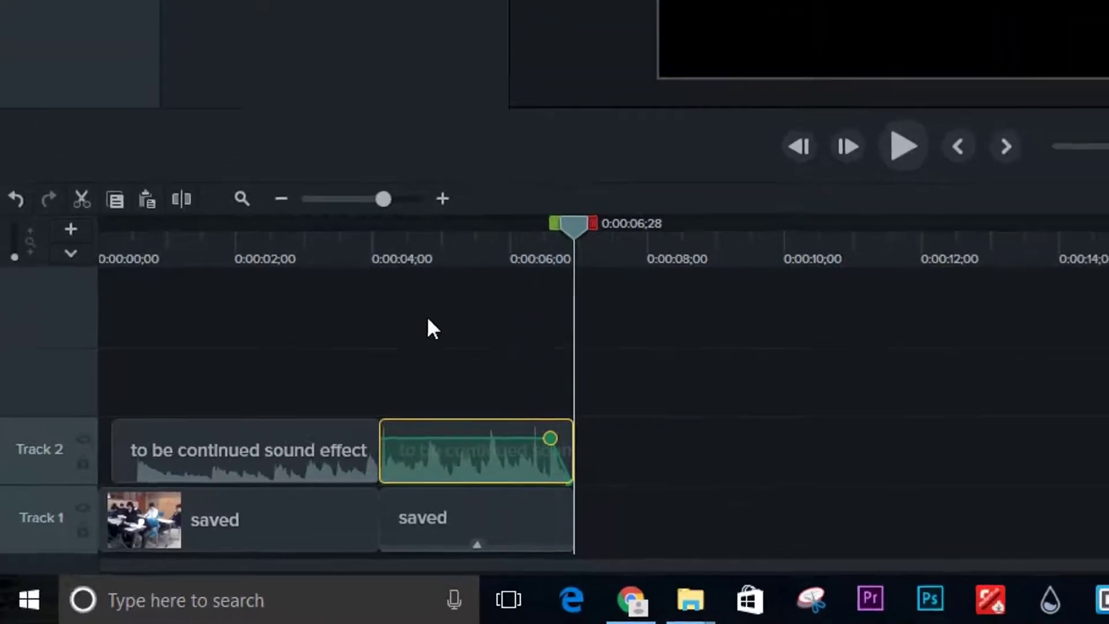
pyautogui.click(360, 254)
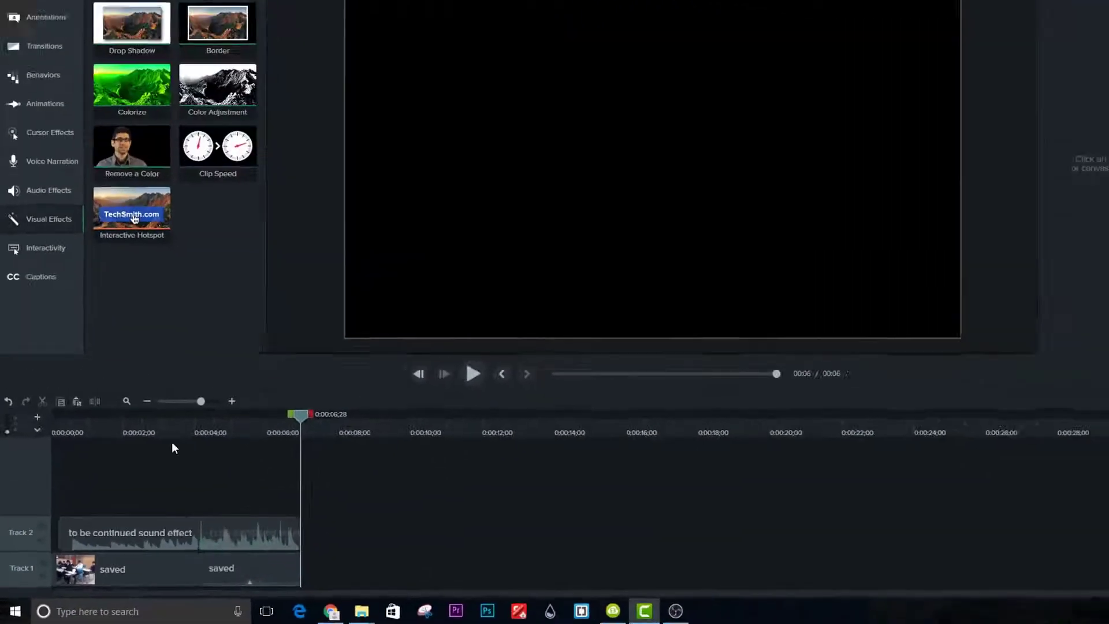
# Step: Place med.png on Track 3 from 0:04 to 0:06, off-canvas at X 1234.3, Y -485
pyautogui.moveTo(331, 616)
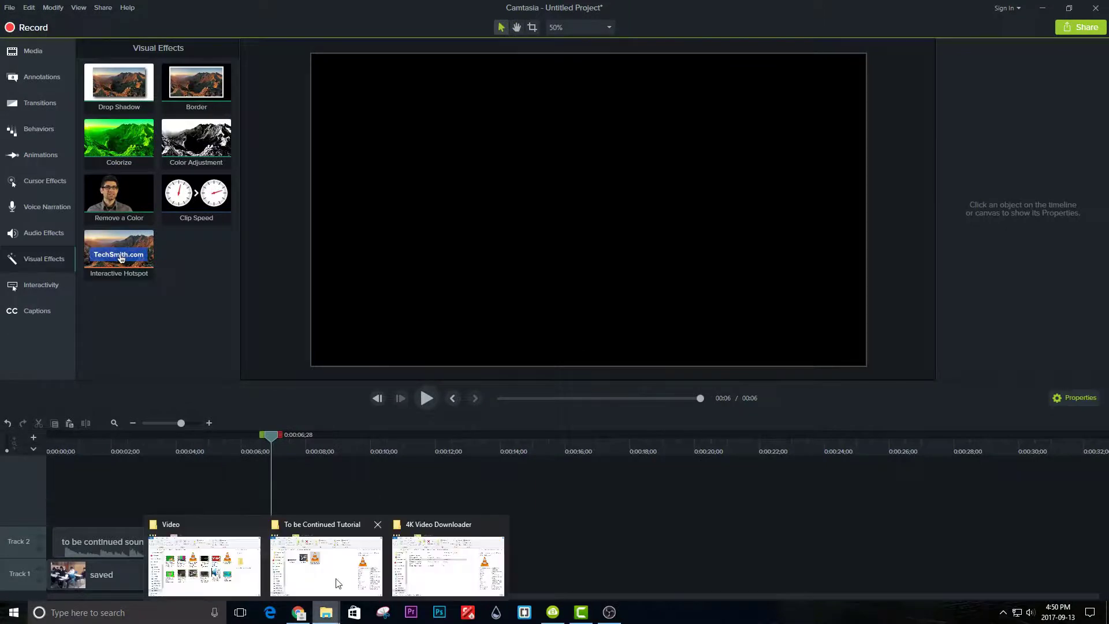
pyautogui.click(337, 582)
pyautogui.moveTo(231, 164); pyautogui.dragTo(231, 509)
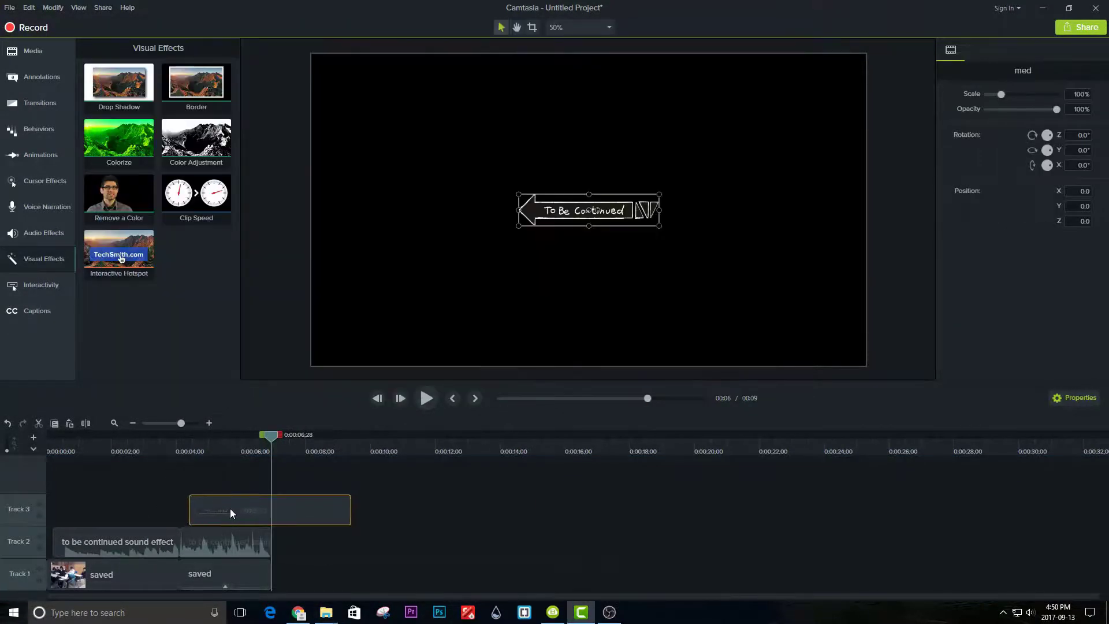
pyautogui.moveTo(341, 508); pyautogui.dragTo(270, 509)
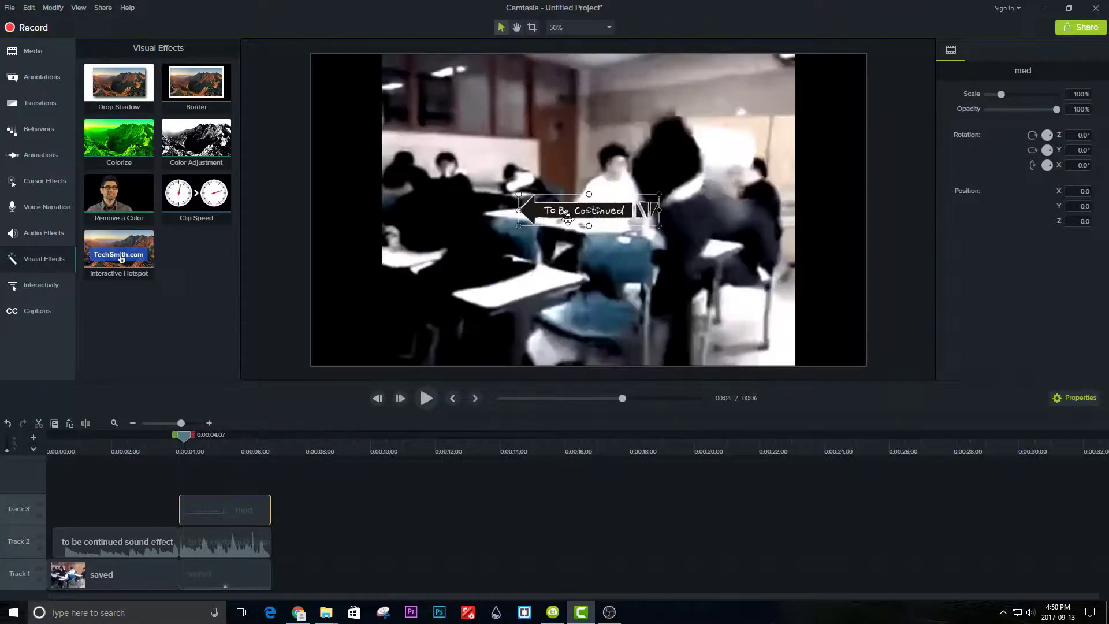
pyautogui.scroll(-2, 582, 216)
pyautogui.moveTo(583, 214); pyautogui.dragTo(848, 304)
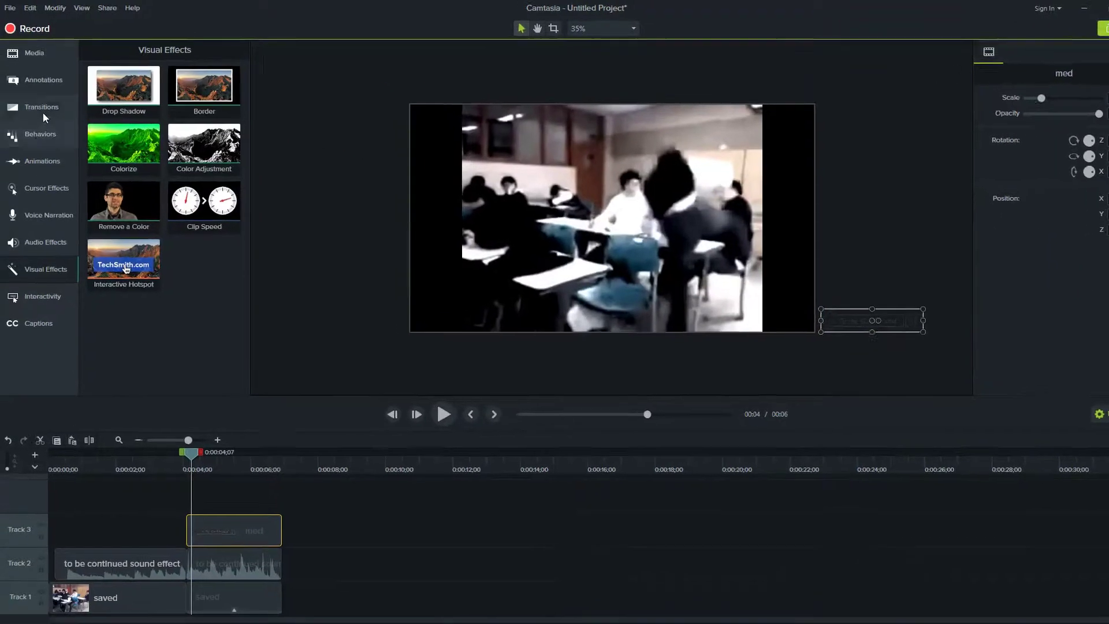
# Step: Apply a Custom animation to the med arrow clip, sliding it into the bottom-left (X -715.5, Y -485)
pyautogui.click(41, 104)
pyautogui.click(46, 155)
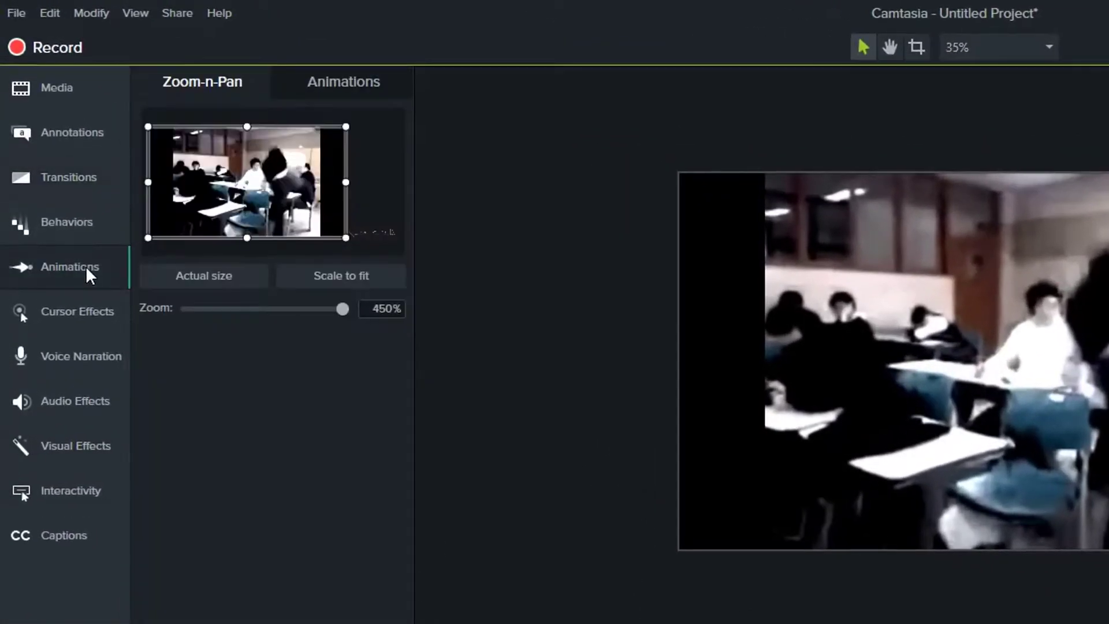
pyautogui.click(335, 77)
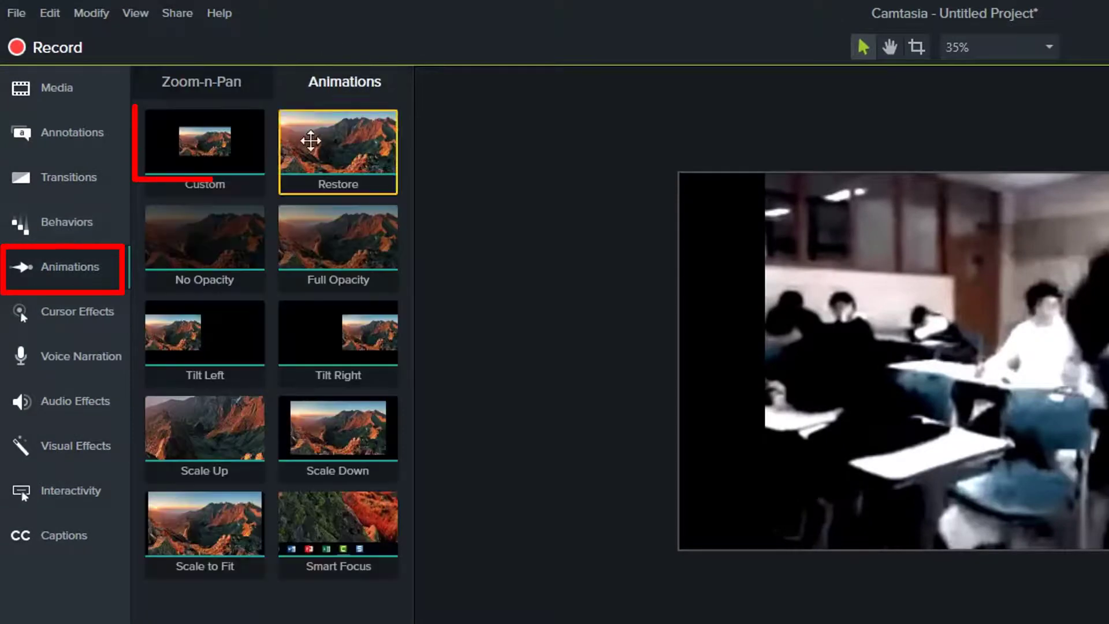
pyautogui.moveTo(235, 158); pyautogui.dragTo(361, 623)
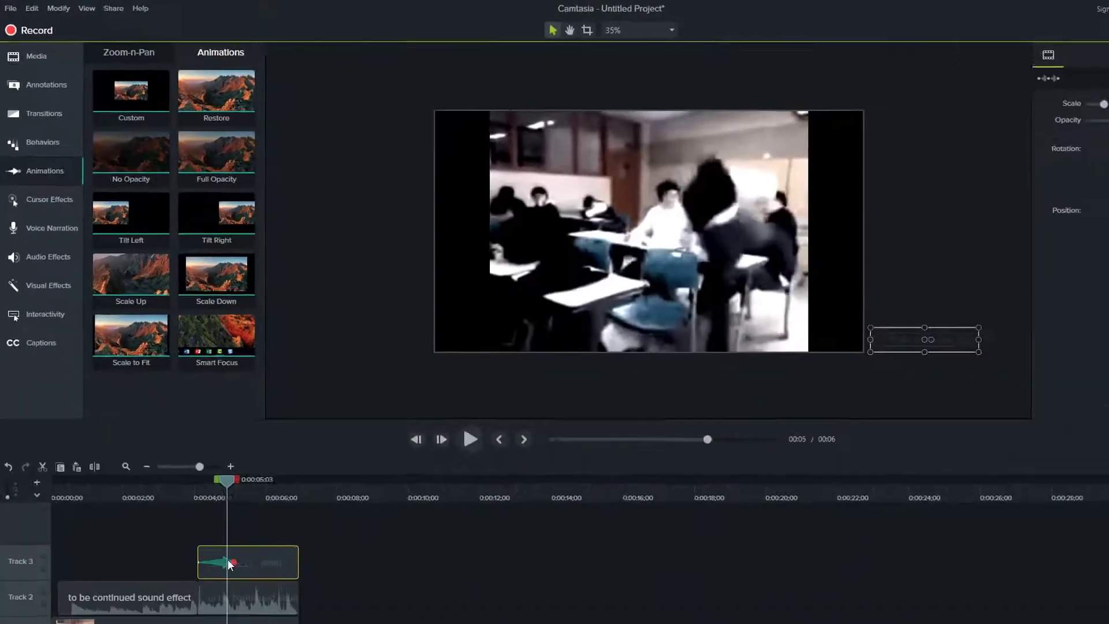
pyautogui.moveTo(823, 306); pyautogui.dragTo(435, 308)
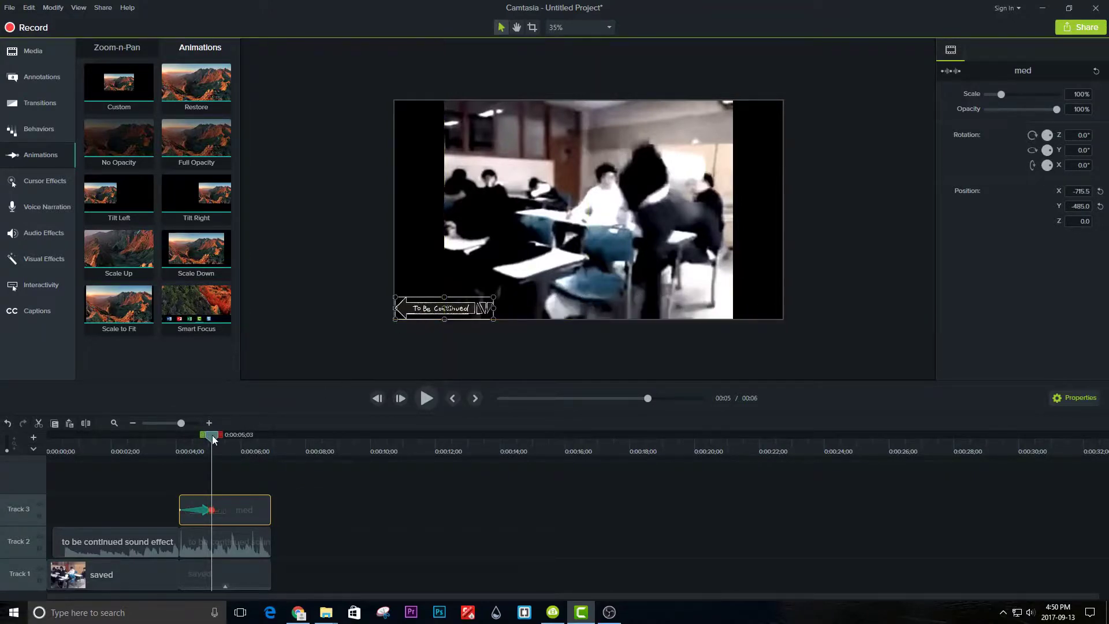